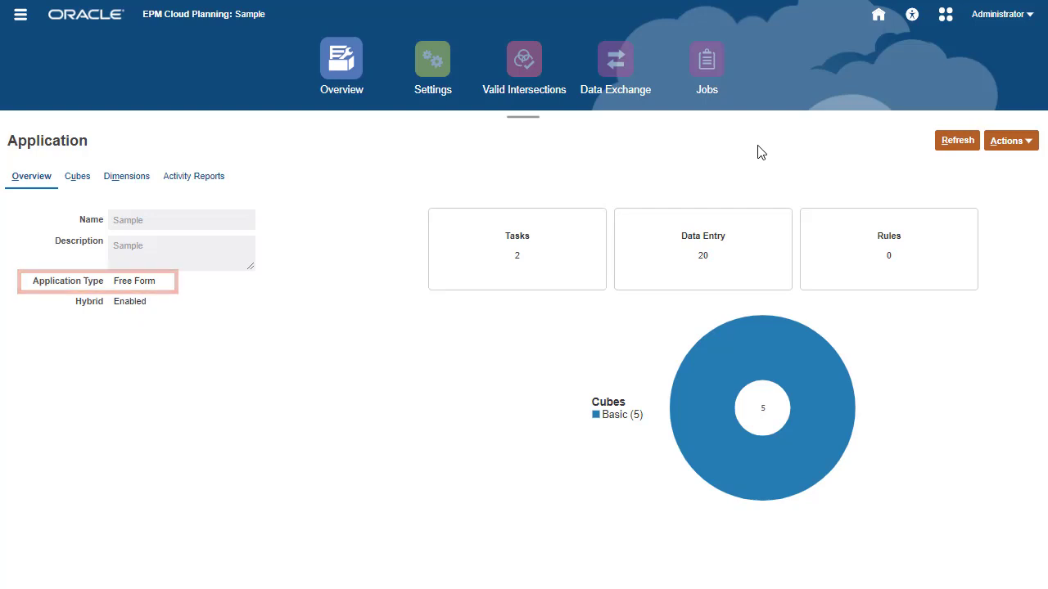
# Set Smart View Suppression Behavior and Ad Hoc Behavior both to Standard, and save the settings
pyautogui.click(432, 62)
pyautogui.click(1025, 566)
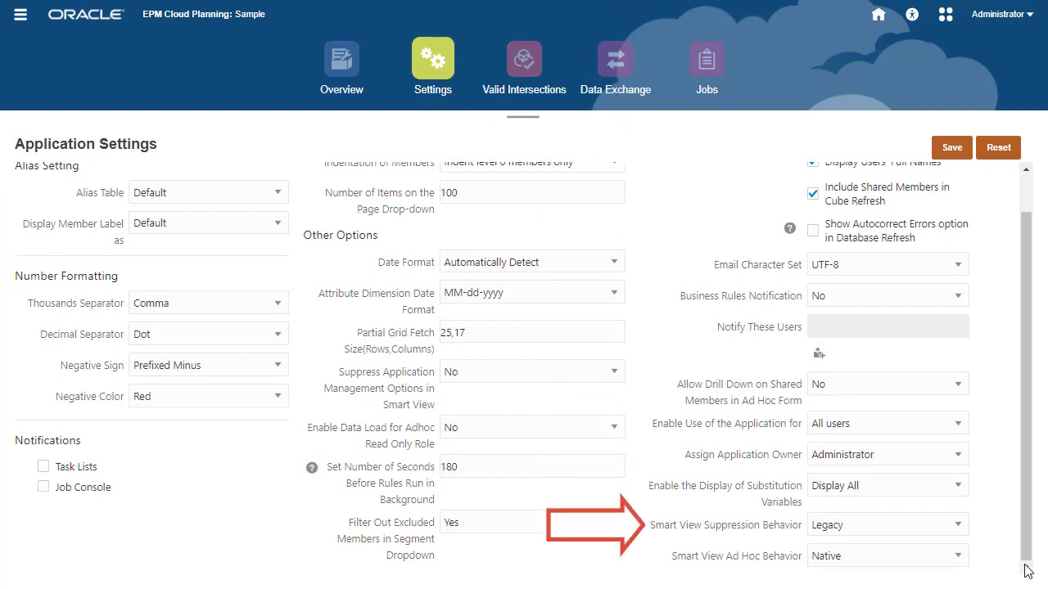
pyautogui.click(961, 533)
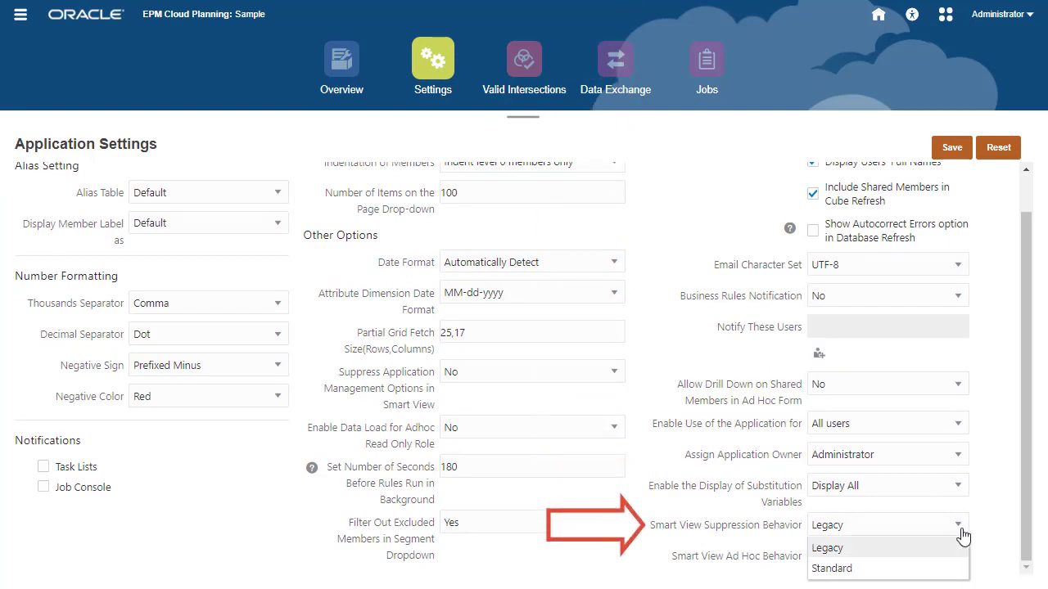
pyautogui.click(925, 567)
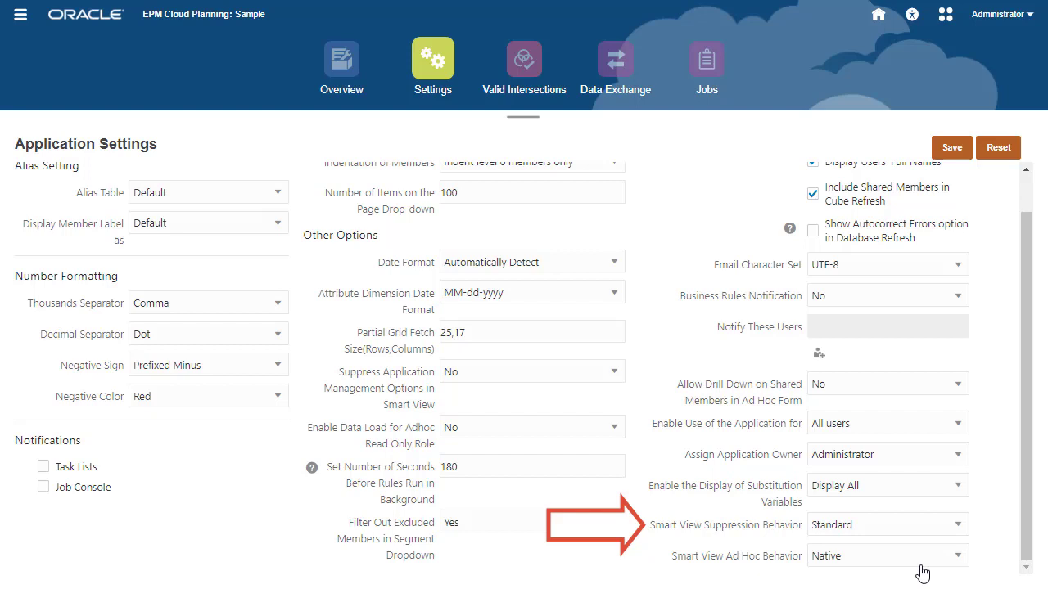
pyautogui.click(955, 559)
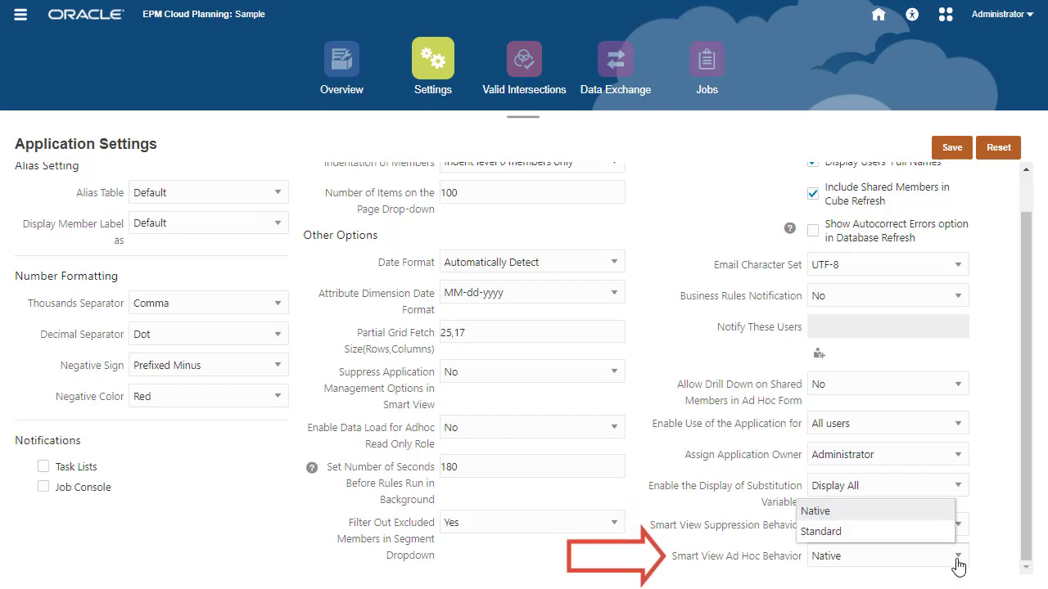
pyautogui.click(929, 533)
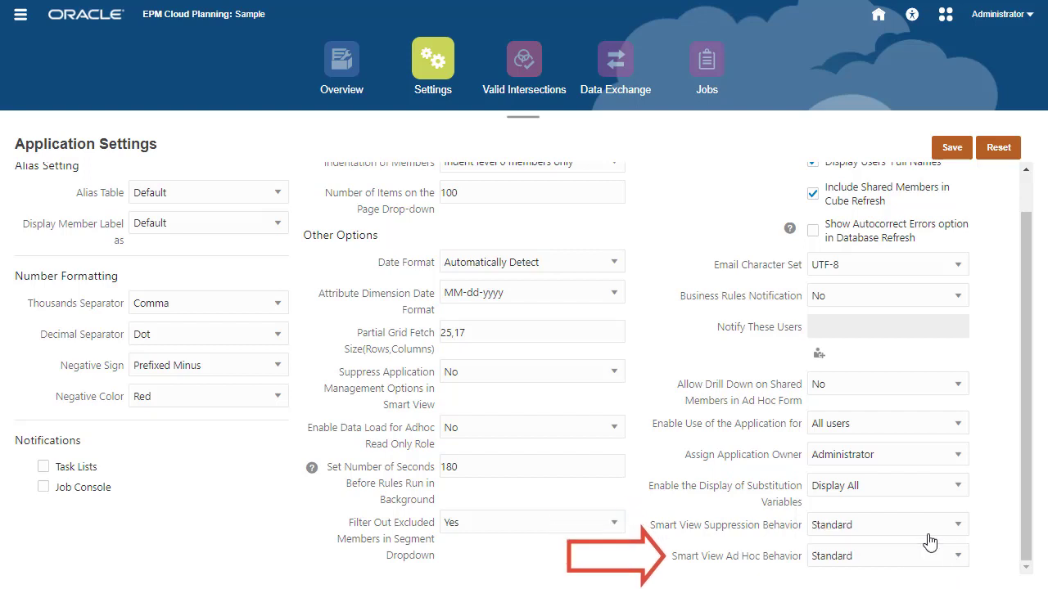
pyautogui.click(951, 150)
pyautogui.click(592, 399)
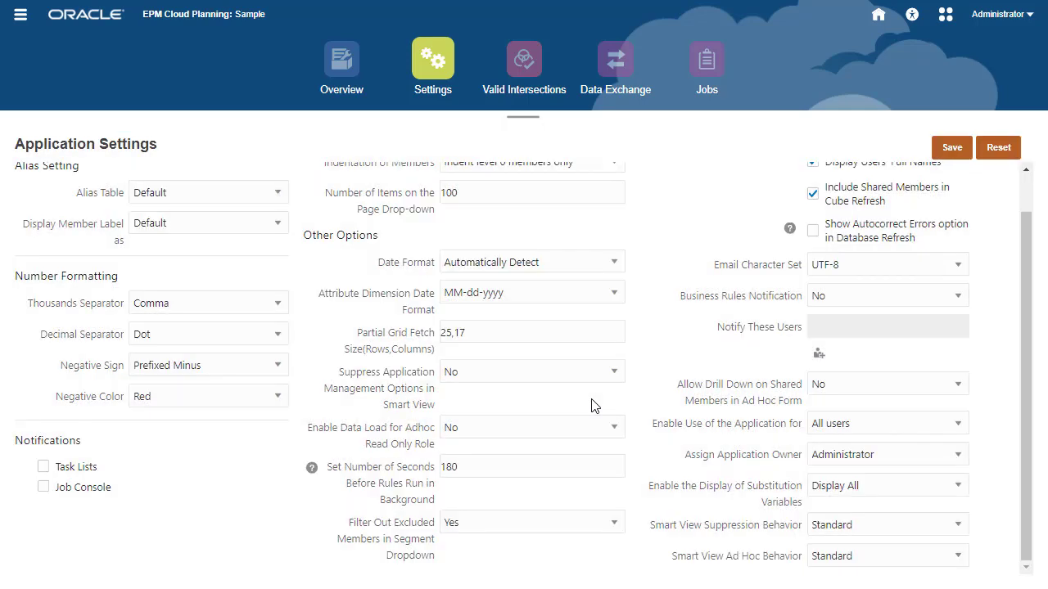
# Open the Profit by Market and Product dashboard from the Dashboards list
pyautogui.click(21, 14)
pyautogui.click(291, 114)
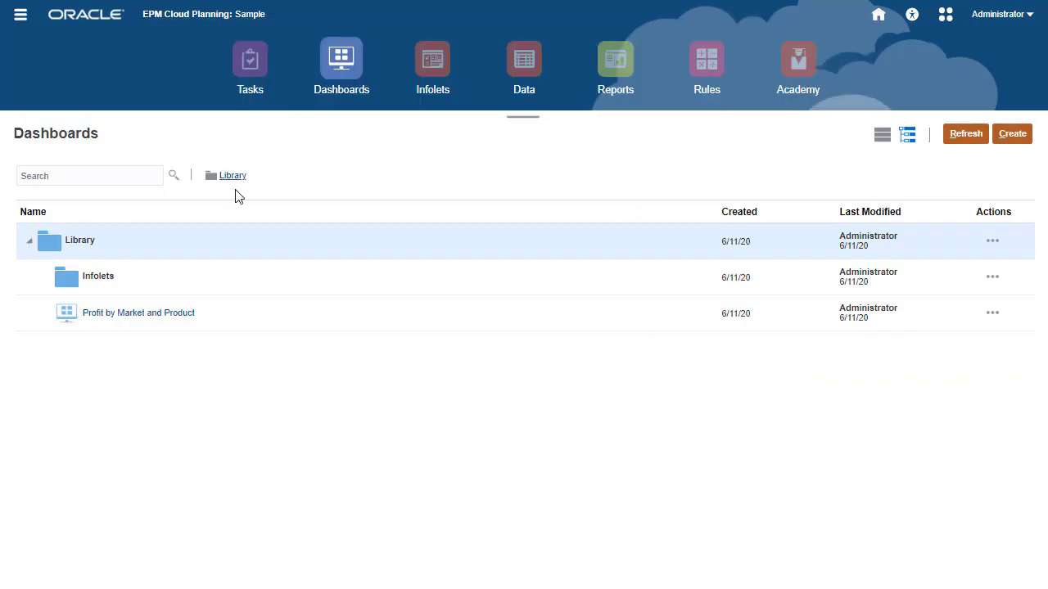
pyautogui.click(163, 318)
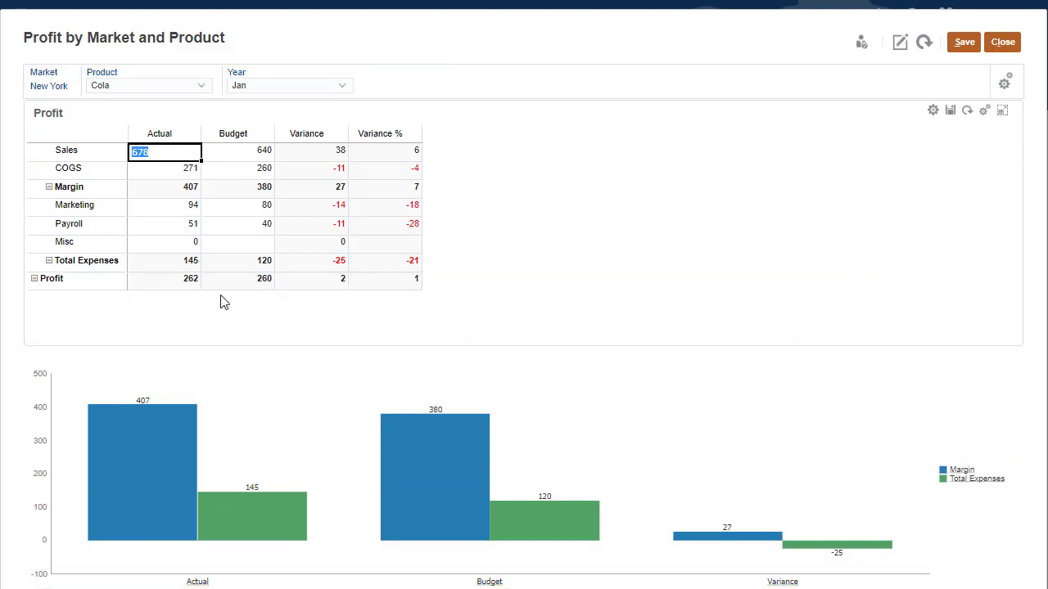
# Open the expanded Profit form in Smart View and save its .svlnk link file
pyautogui.click(1000, 112)
pyautogui.click(880, 38)
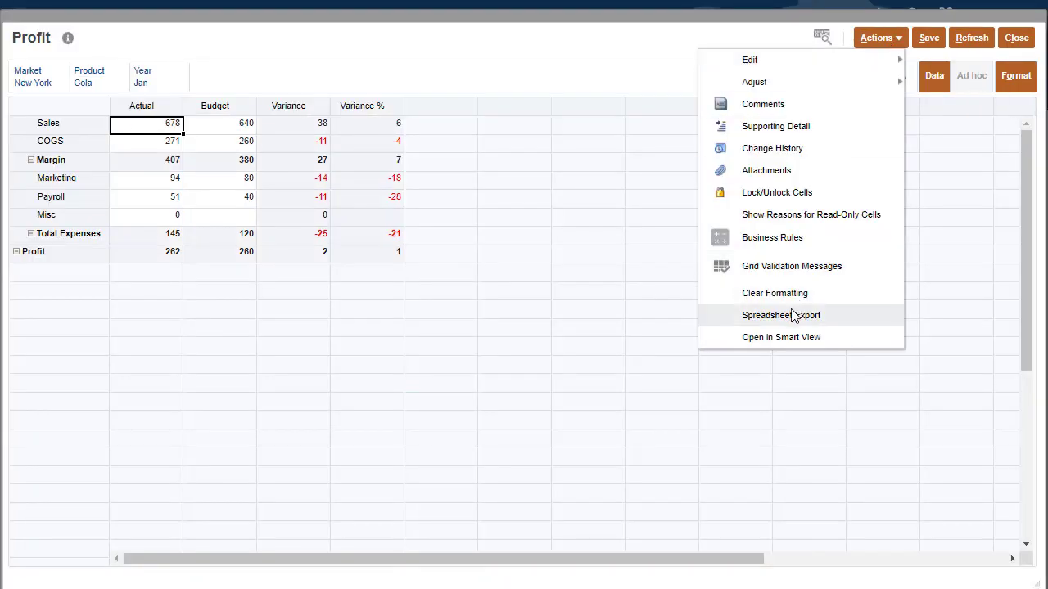
pyautogui.click(738, 338)
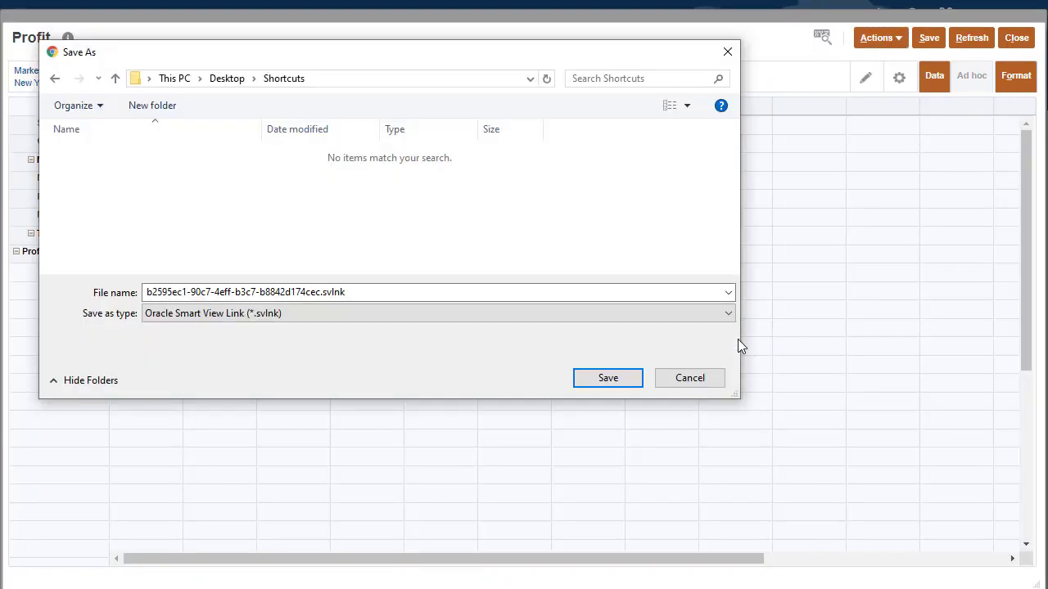
pyautogui.click(619, 384)
pyautogui.click(1011, 41)
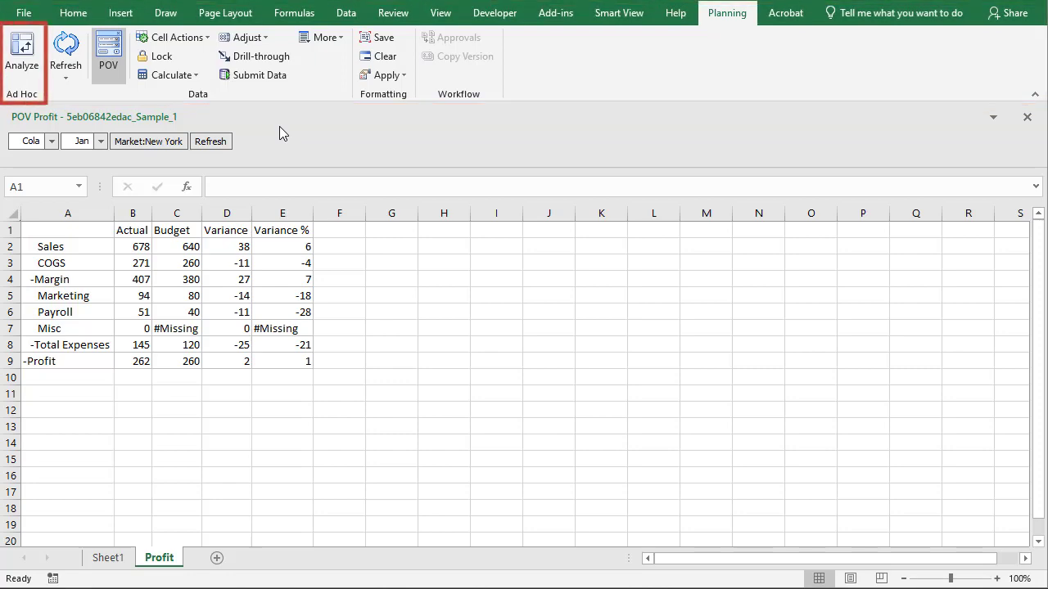
# Turn off Suppress Rows No Data/Missing in Smart View Data Options and confirm
pyautogui.click(16, 57)
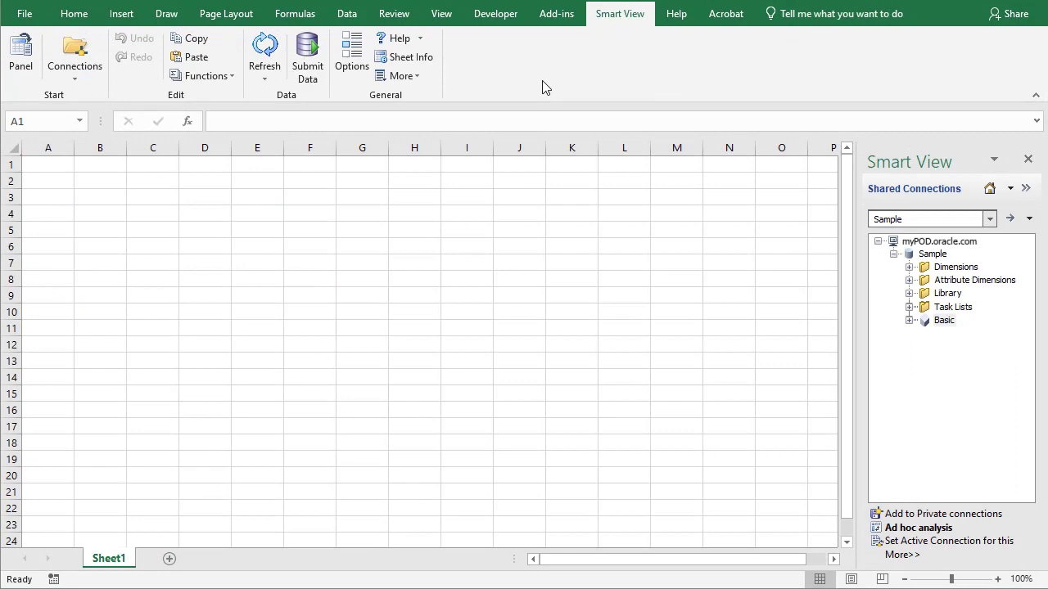
pyautogui.click(360, 56)
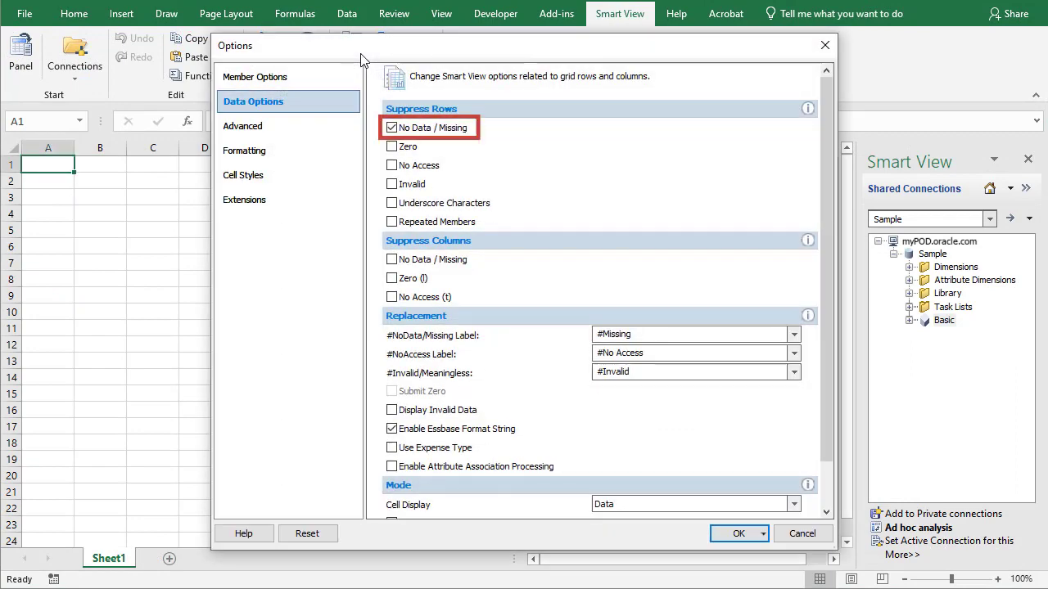
pyautogui.click(422, 129)
pyautogui.click(826, 499)
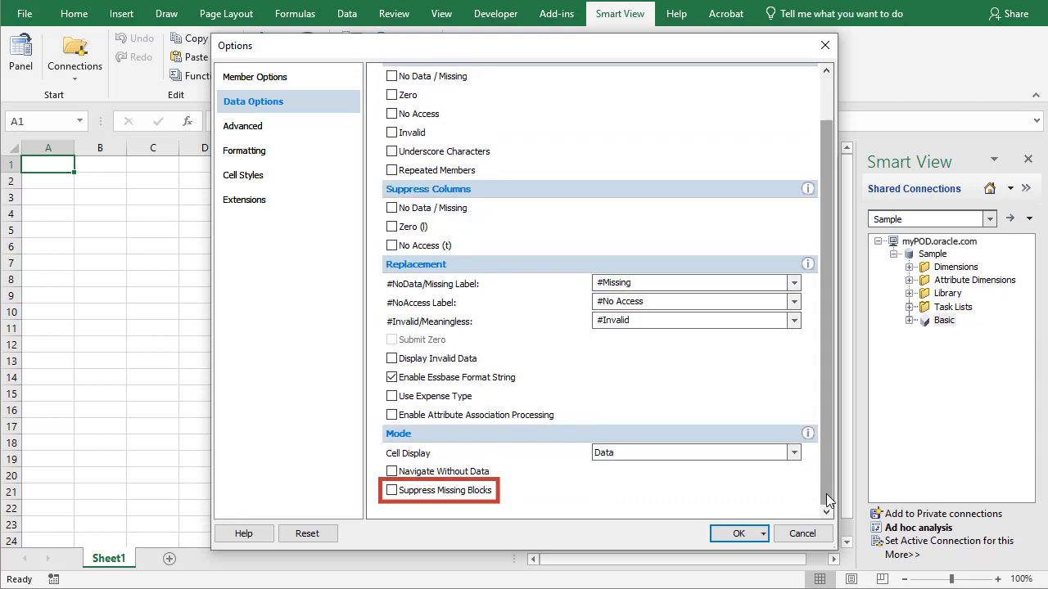
pyautogui.click(739, 535)
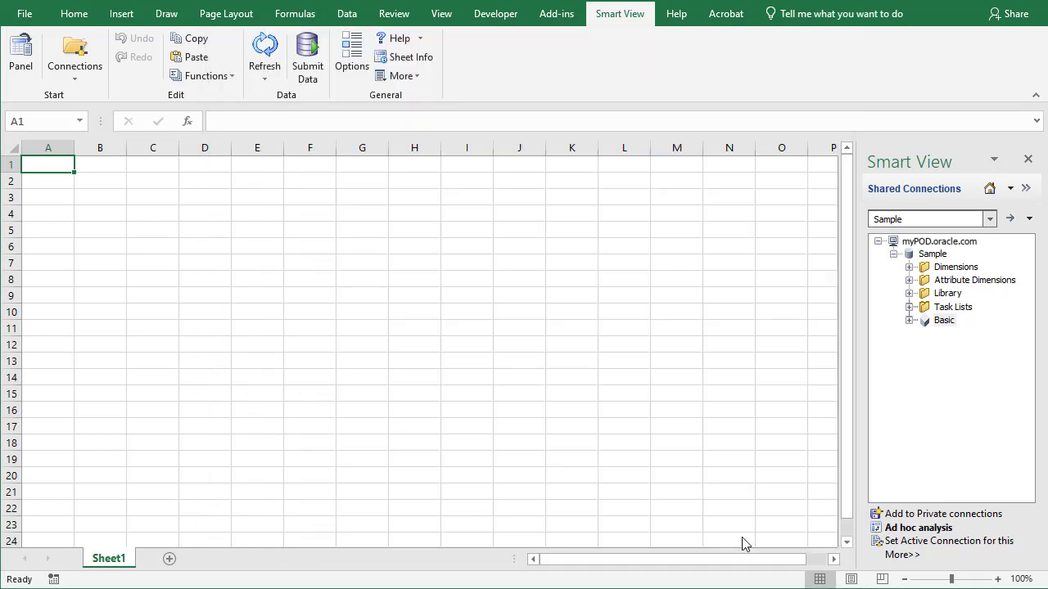
# Start an ad hoc grid on Sample's Basic cube, showing Measures at 105522
pyautogui.click(941, 321)
pyautogui.click(891, 528)
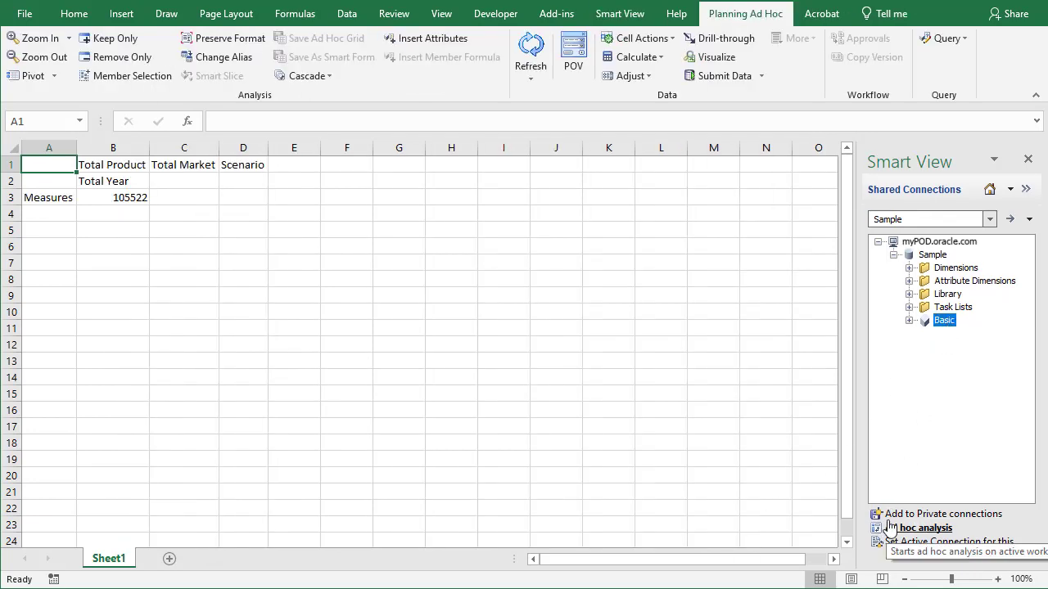
pyautogui.rightClick(941, 326)
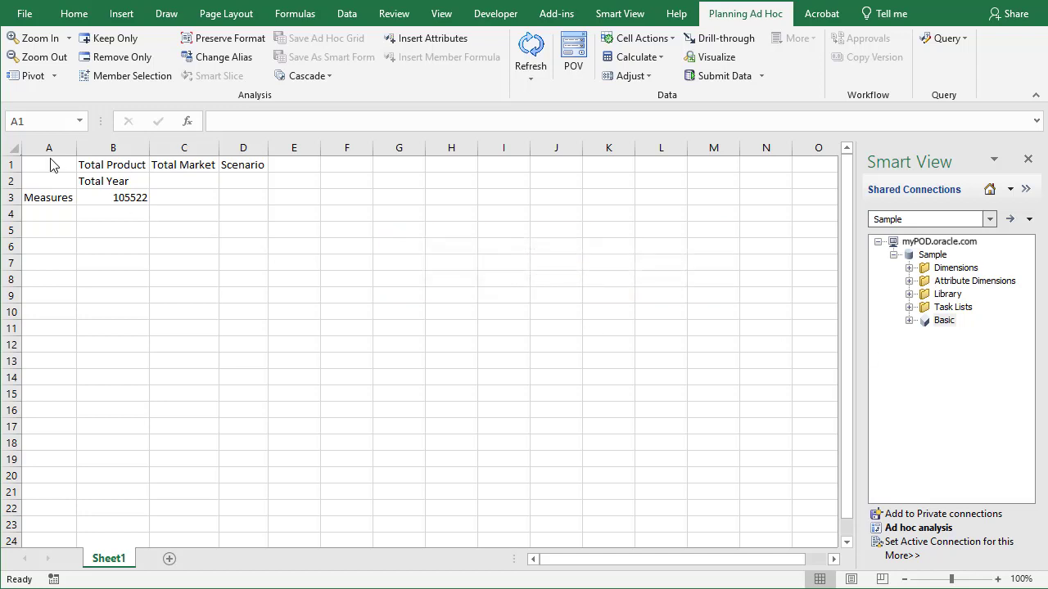
# Move the Basic grid to row 16 and add a Planning OEP_FS ad hoc grid at A1 in multiple-grid mode
pyautogui.moveTo(51, 163)
pyautogui.mouseDown()
pyautogui.moveTo(234, 207)
pyautogui.moveTo(201, 452)
pyautogui.mouseUp()
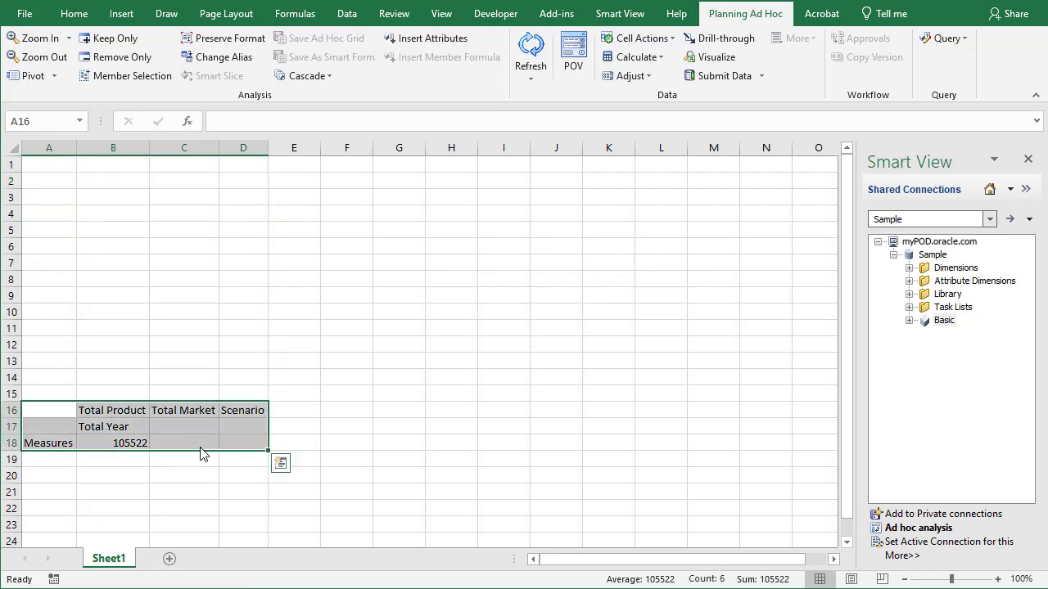
pyautogui.moveTo(57, 163); pyautogui.dragTo(266, 252)
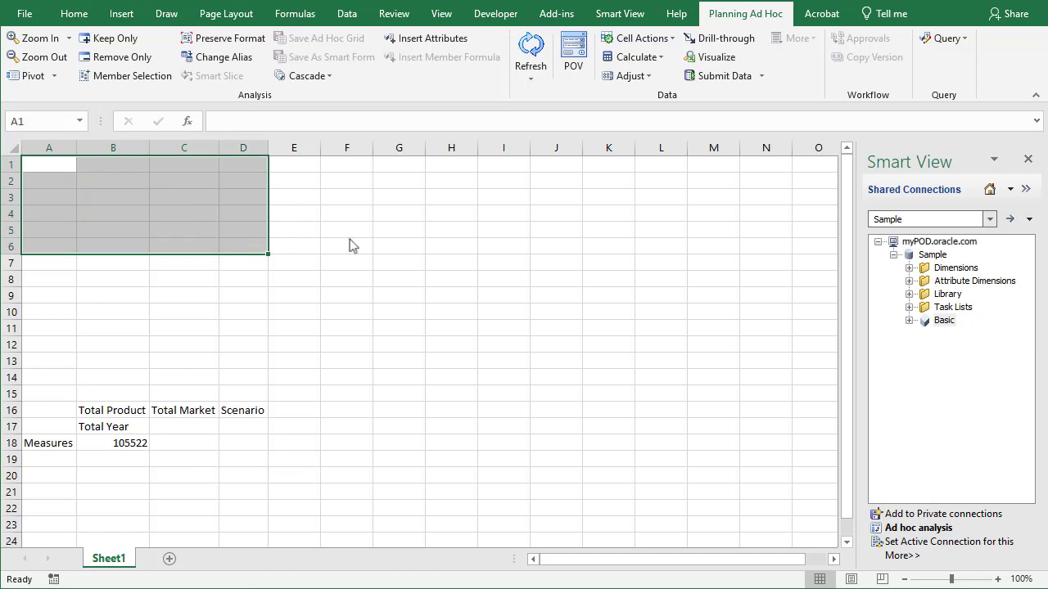
pyautogui.click(989, 220)
pyautogui.click(950, 244)
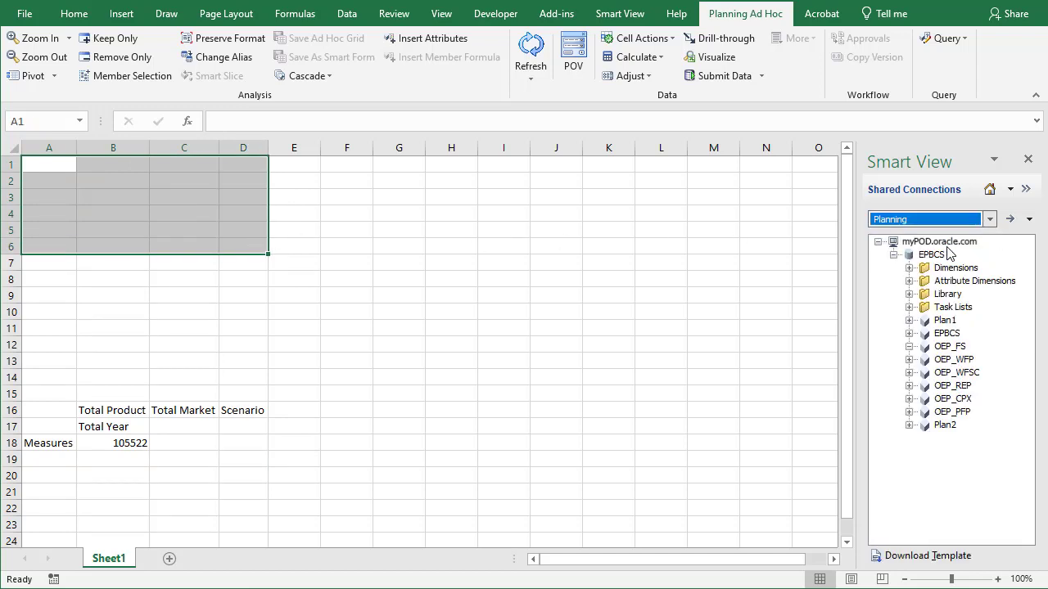
pyautogui.click(949, 347)
pyautogui.click(908, 528)
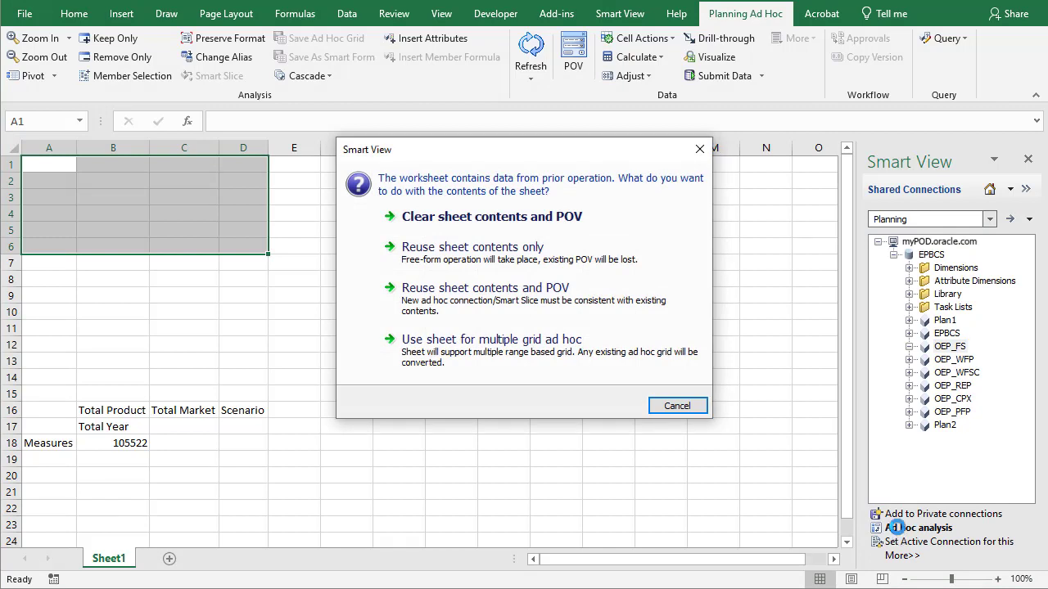
pyautogui.click(549, 352)
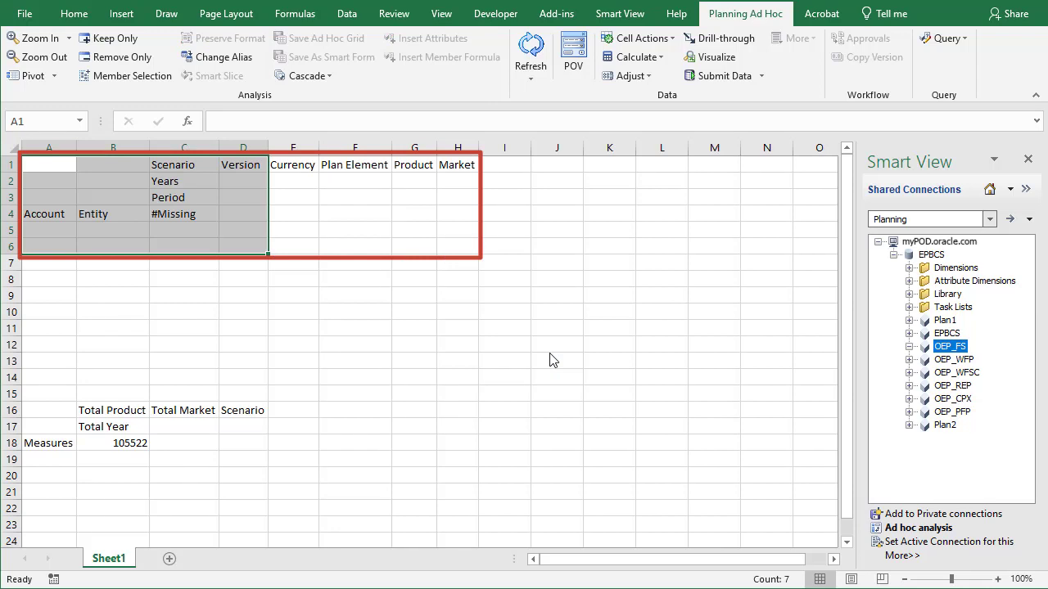
# Add a Financial Close Consol ad hoc grid at K1:N5
pyautogui.moveTo(624, 164); pyautogui.dragTo(761, 230)
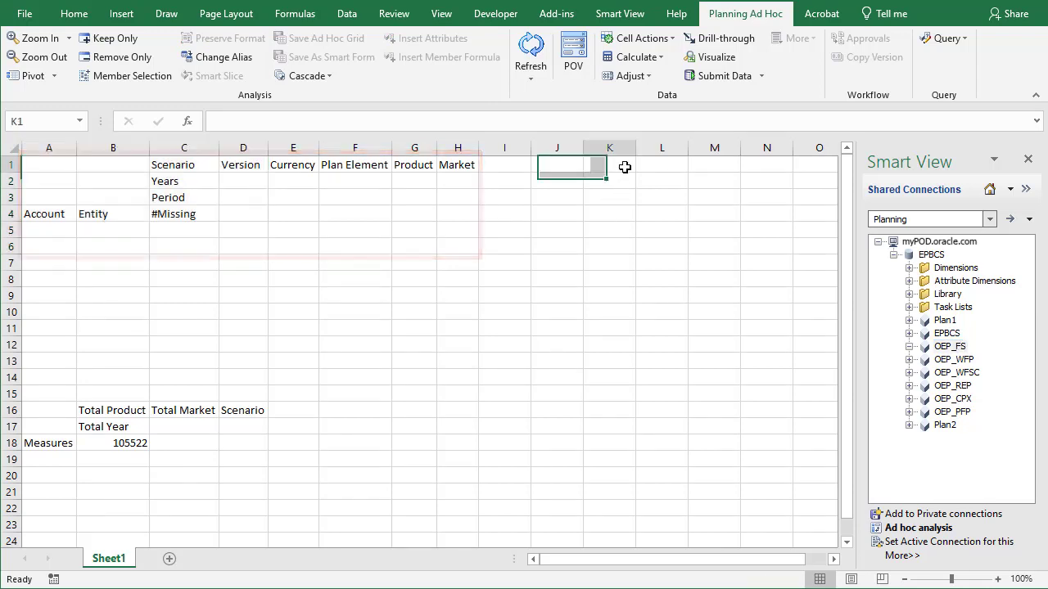
pyautogui.click(989, 219)
pyautogui.click(942, 232)
pyautogui.click(946, 307)
pyautogui.click(915, 527)
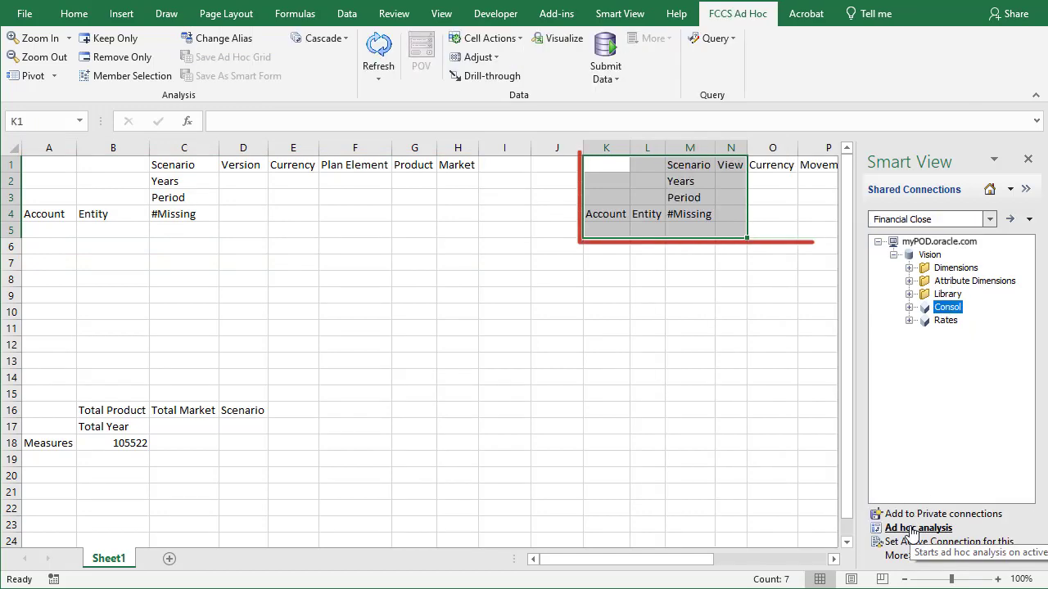
# Set the OEP_FS grid's Scenario in C1 to Plan via member selection and refresh
pyautogui.click(197, 168)
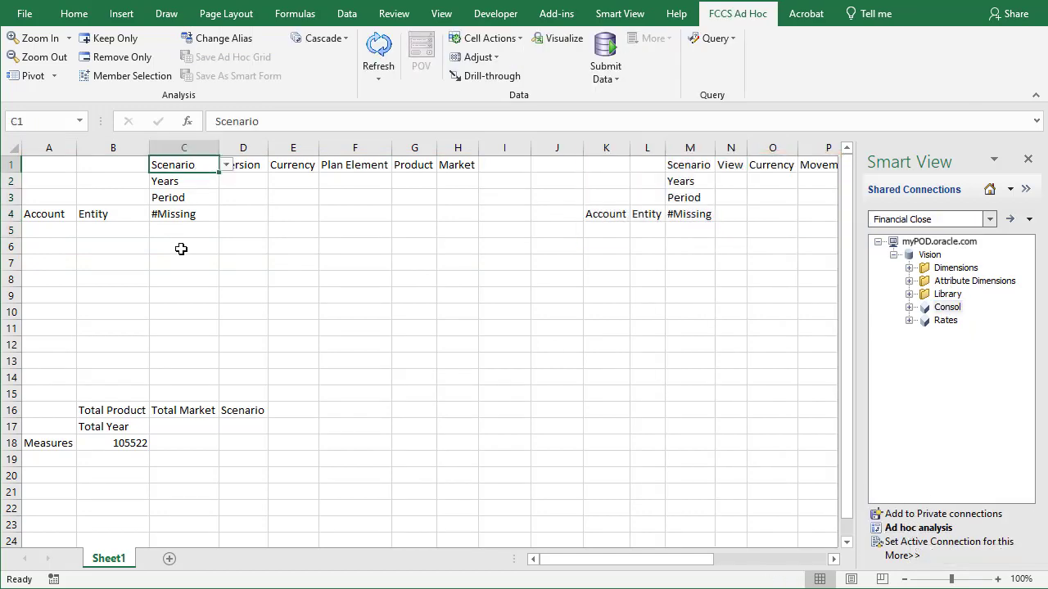
pyautogui.click(114, 410)
pyautogui.click(696, 168)
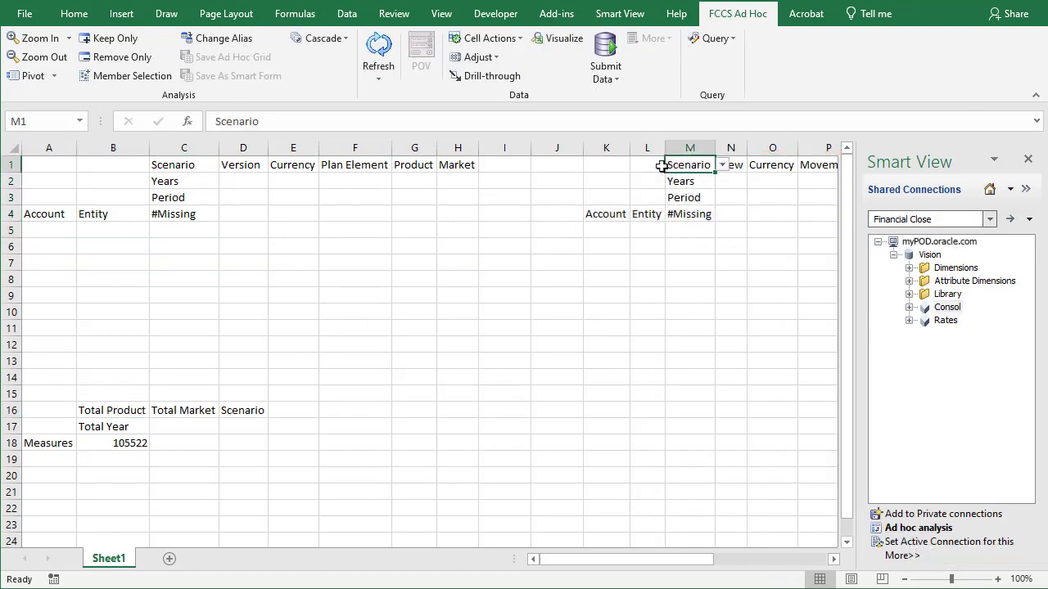
pyautogui.click(214, 165)
pyautogui.click(243, 190)
pyautogui.click(68, 127)
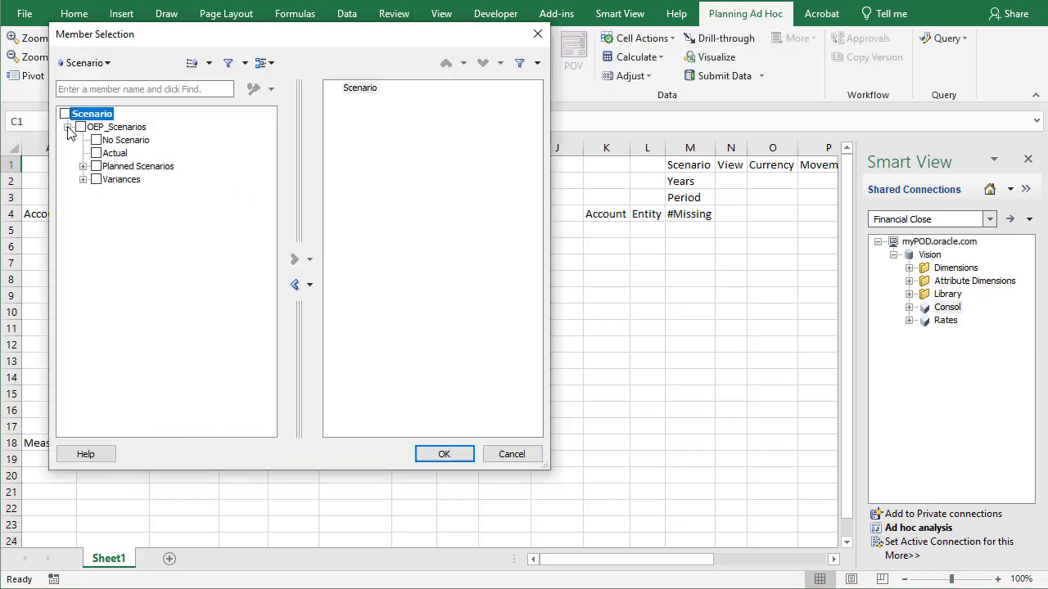
pyautogui.click(83, 167)
pyautogui.click(113, 205)
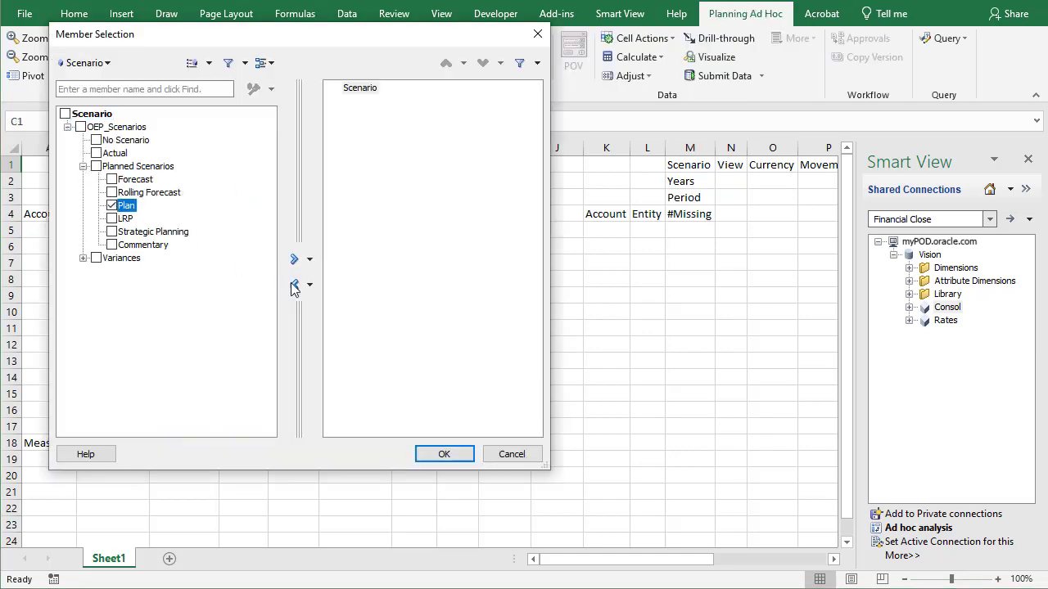
pyautogui.click(295, 260)
pyautogui.click(427, 452)
pyautogui.click(528, 58)
# Replace the Version member in D1 with Working
pyautogui.click(243, 164)
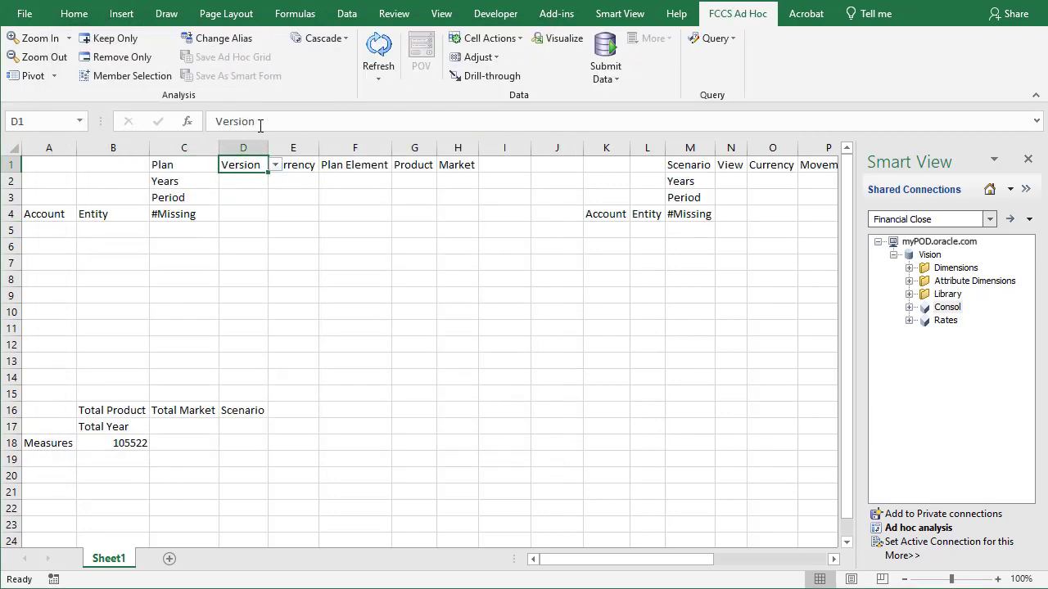
pyautogui.moveTo(261, 121); pyautogui.dragTo(215, 123)
pyautogui.write('Working')
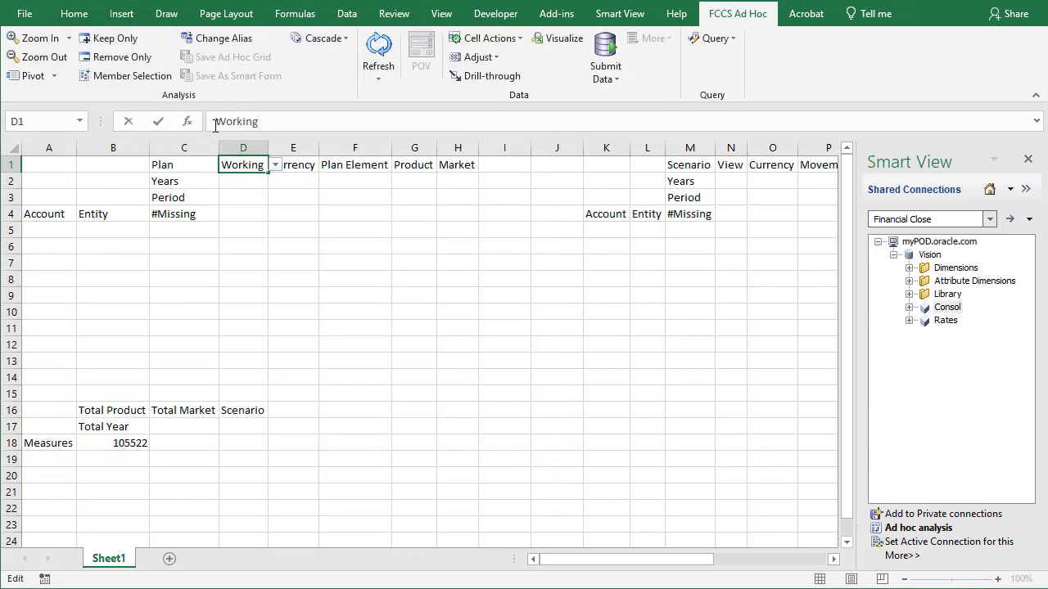
pyautogui.press('Return')
pyautogui.click(283, 168)
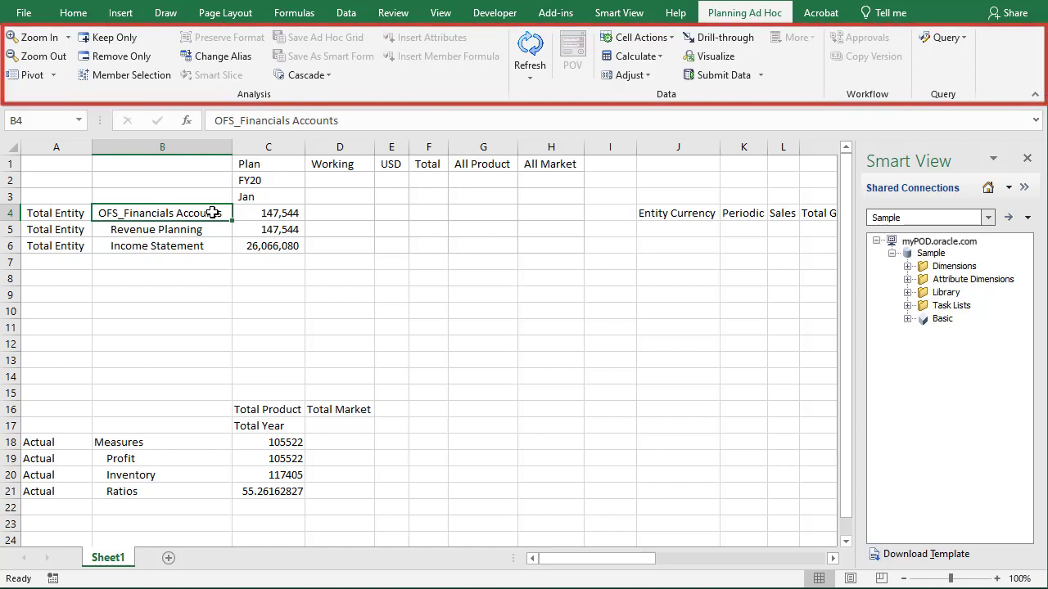
pyautogui.rightClick(213, 213)
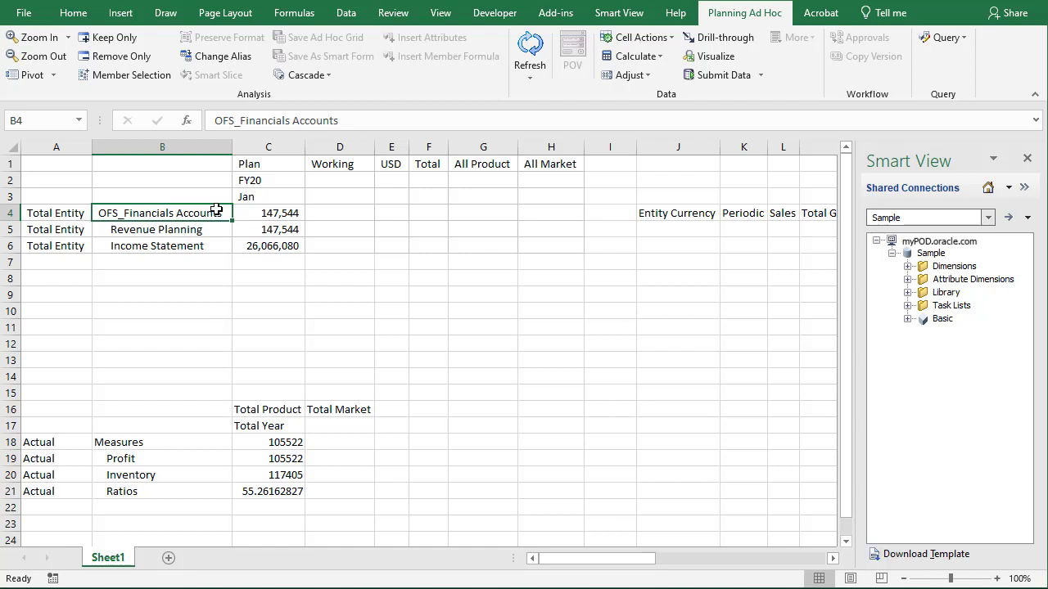
# Close the Smart View pane and drill Total Geography into regions and North America into divisions
pyautogui.click(1034, 94)
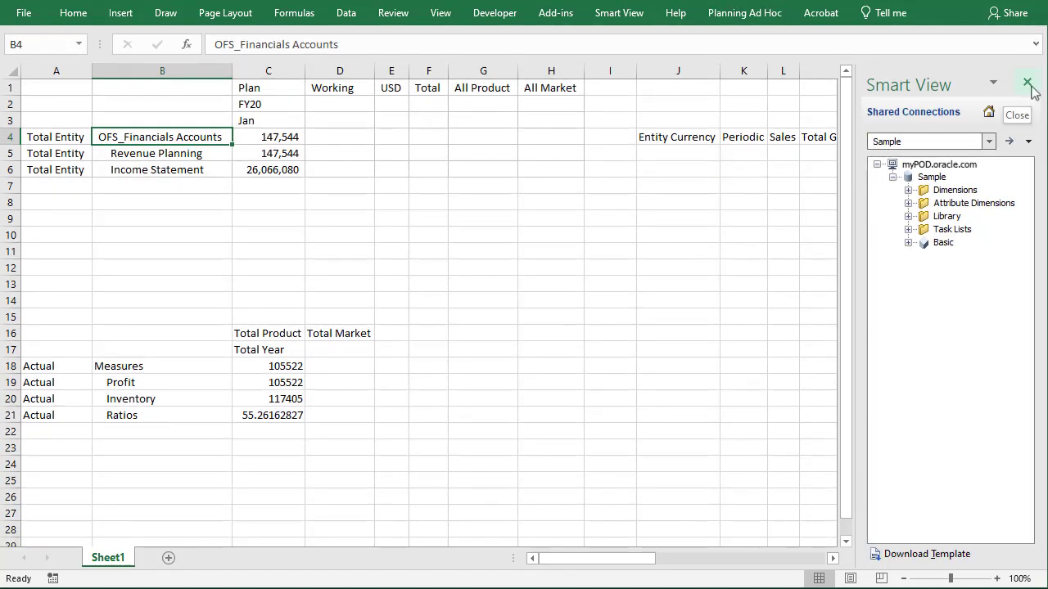
pyautogui.click(1028, 84)
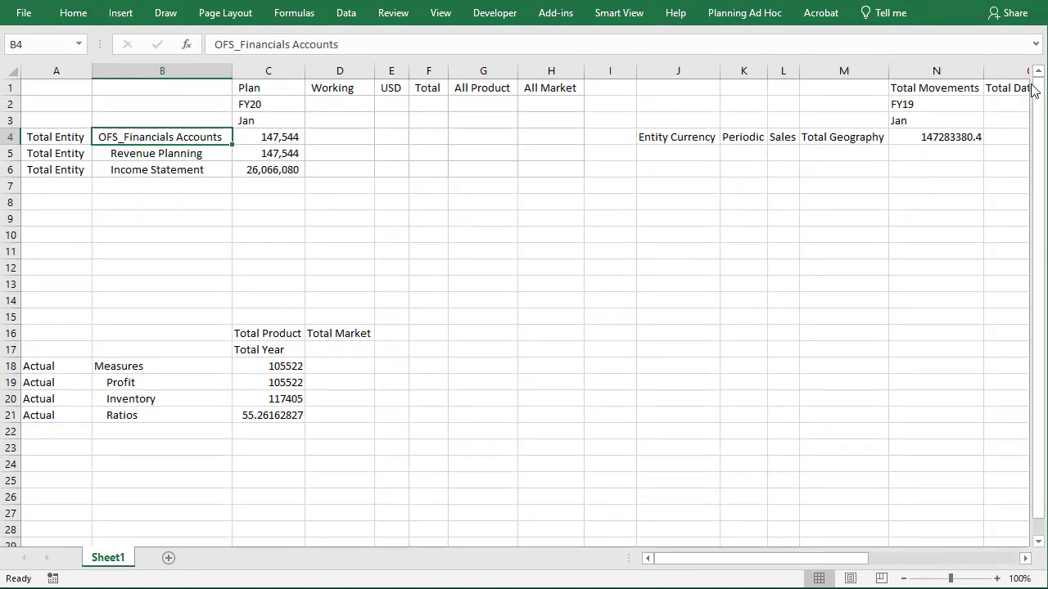
pyautogui.click(941, 136)
pyautogui.doubleClick(851, 137)
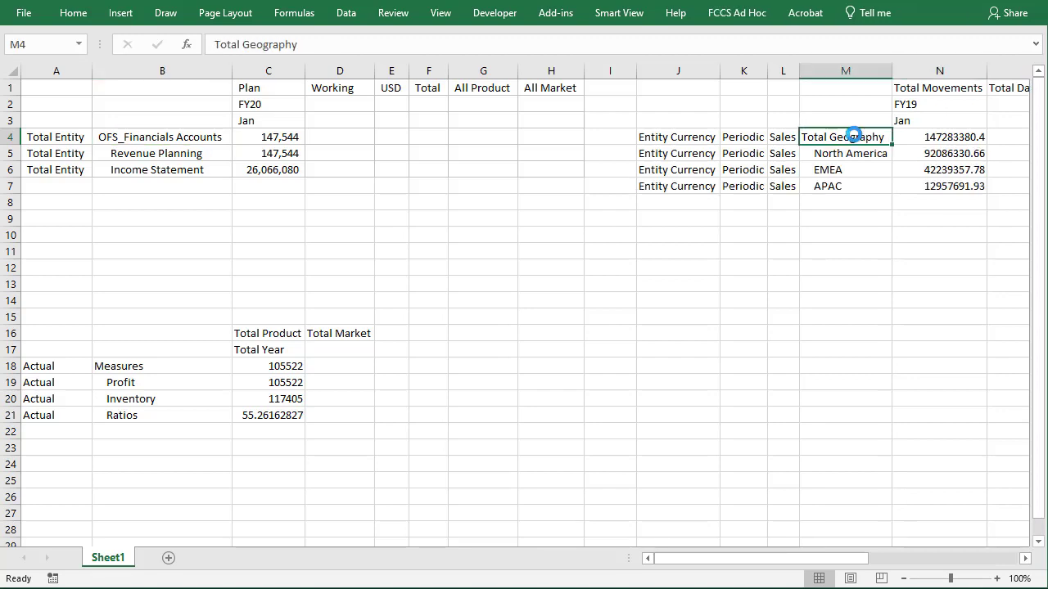
pyautogui.doubleClick(852, 153)
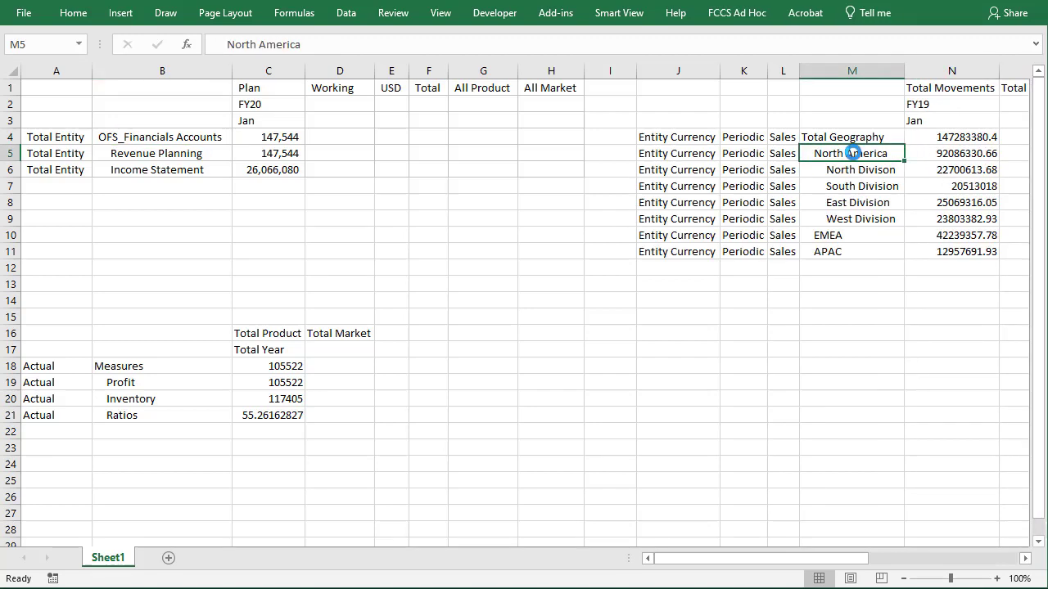
pyautogui.click(1025, 558)
pyautogui.click(1025, 558)
pyautogui.click(1025, 558)
pyautogui.moveTo(906, 561); pyautogui.dragTo(679, 562)
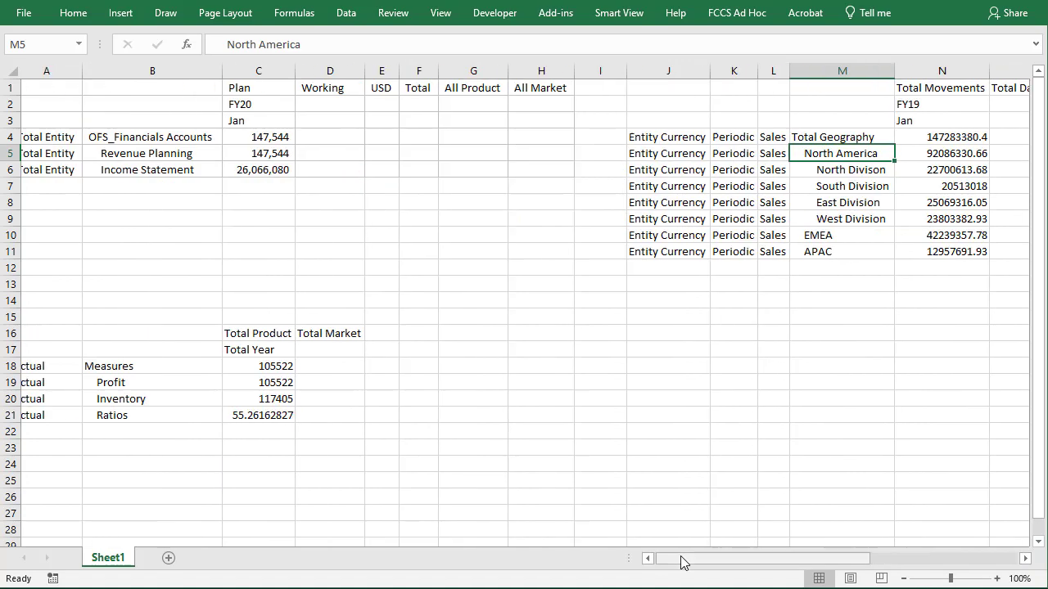
# Drill Total Product in the lower grid and change the B18 scenario to Budget
pyautogui.doubleClick(281, 333)
pyautogui.click(213, 368)
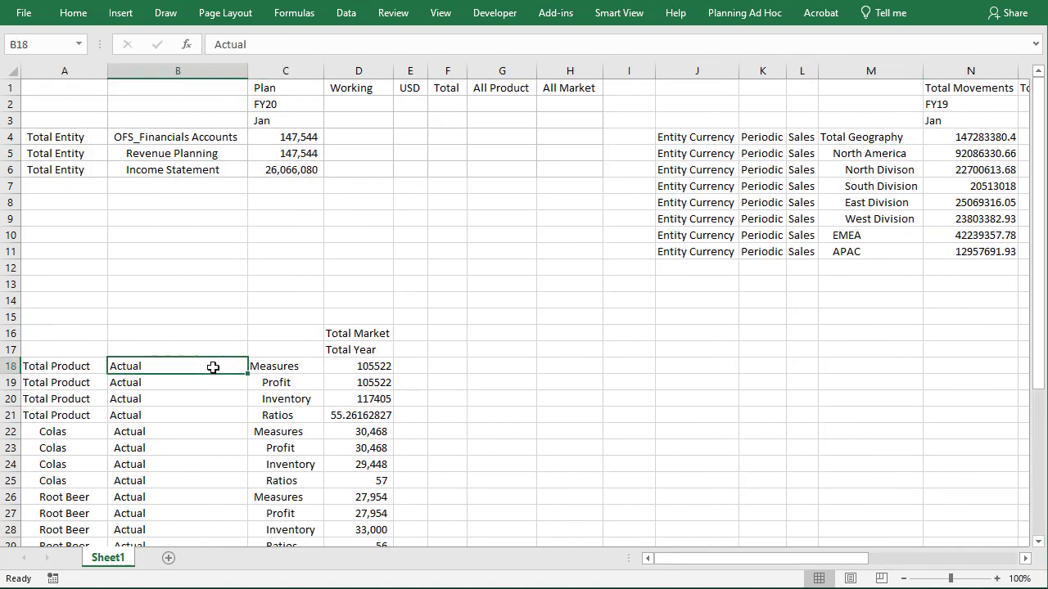
pyautogui.click(1037, 542)
pyautogui.write('Budget')
pyautogui.press('Return')
# Refresh with Budget data, keep only the Budget Total Product row, and drill it into product families
pyautogui.scroll(5, 143, 133)
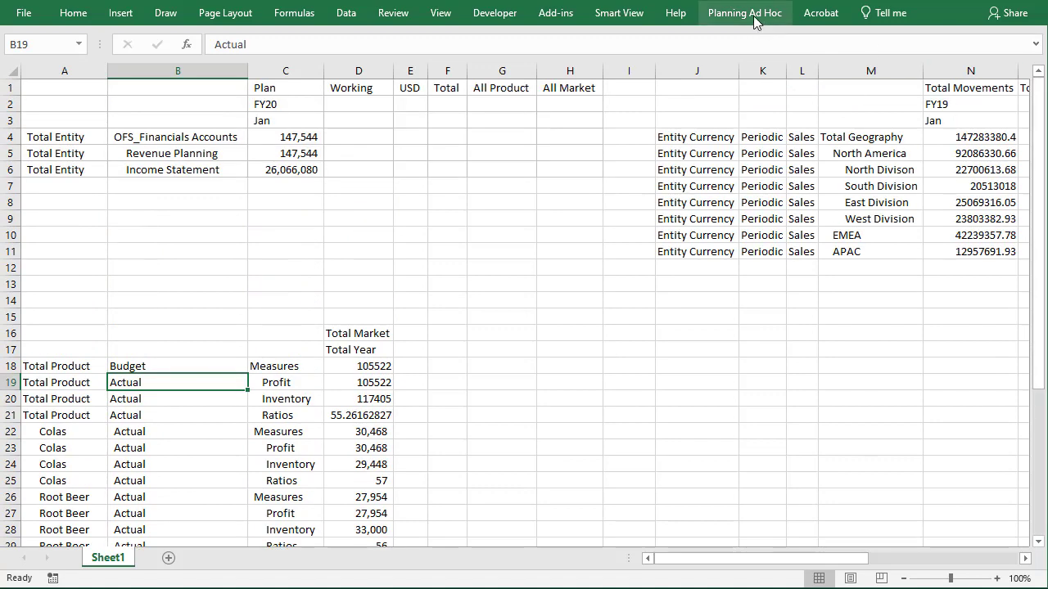
pyautogui.click(749, 13)
pyautogui.click(530, 49)
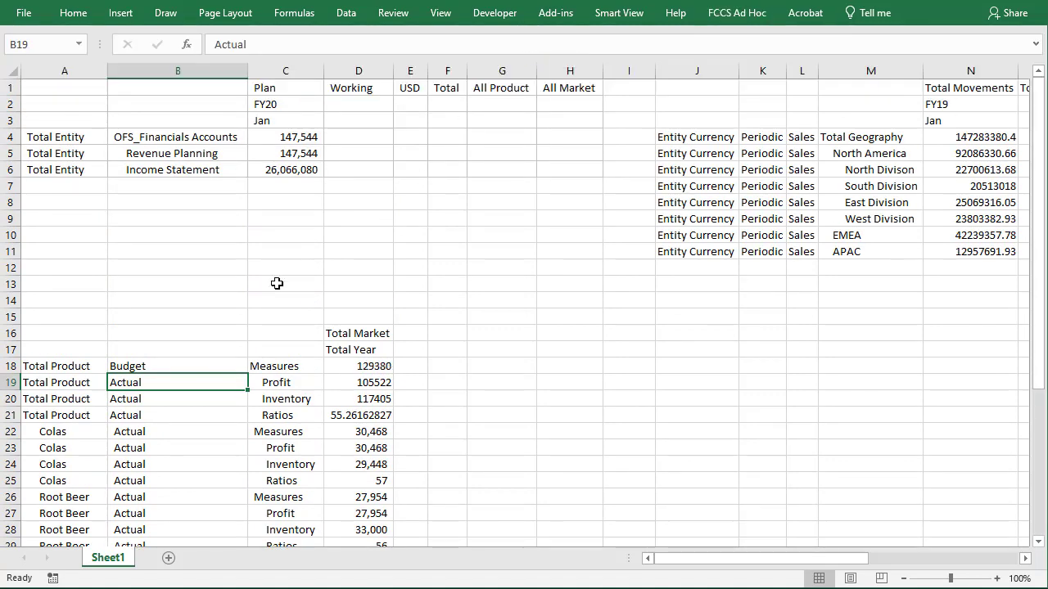
pyautogui.rightClick(181, 368)
pyautogui.click(128, 420)
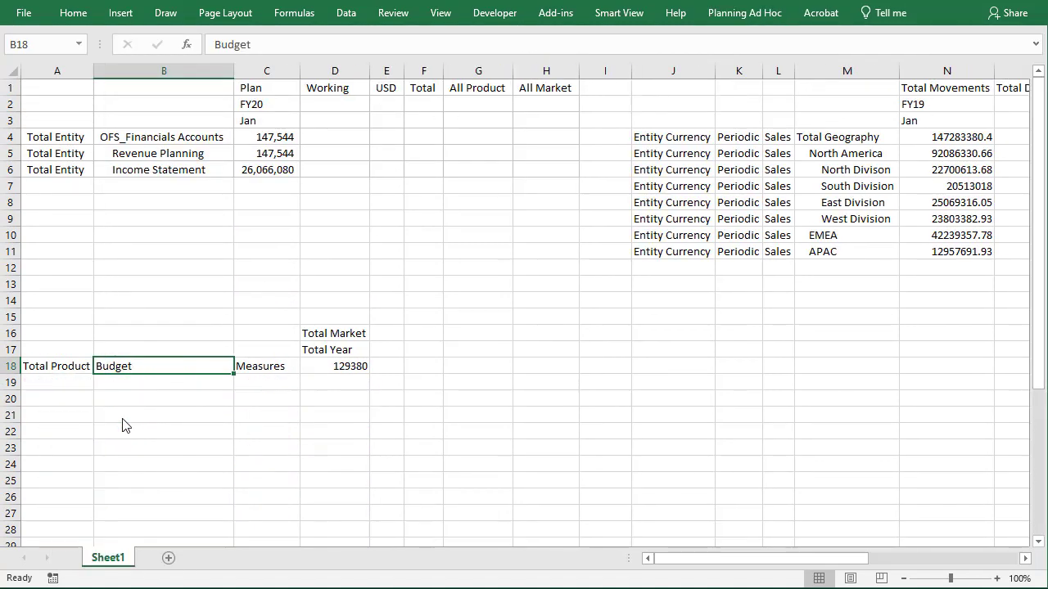
pyautogui.doubleClick(82, 366)
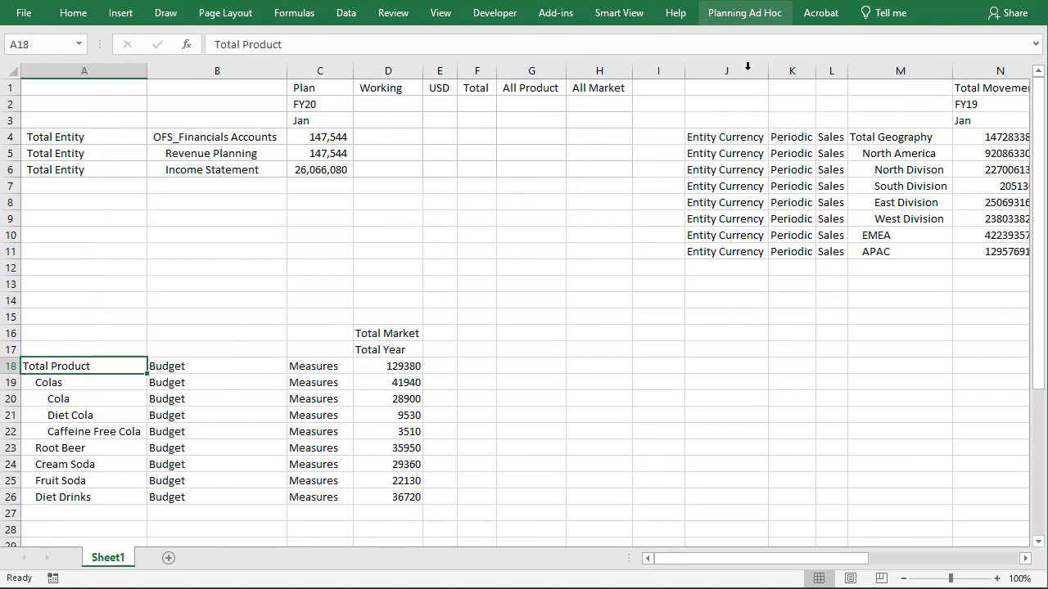
# Zoom Total Product in the lower grid down to bottom-level products
pyautogui.click(743, 13)
pyautogui.click(69, 37)
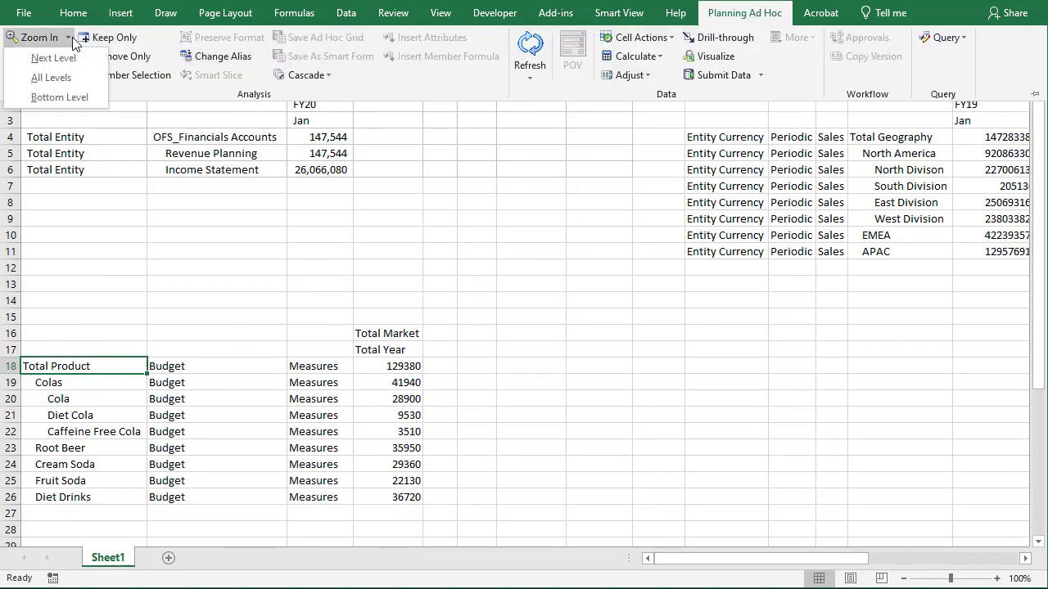
pyautogui.click(92, 98)
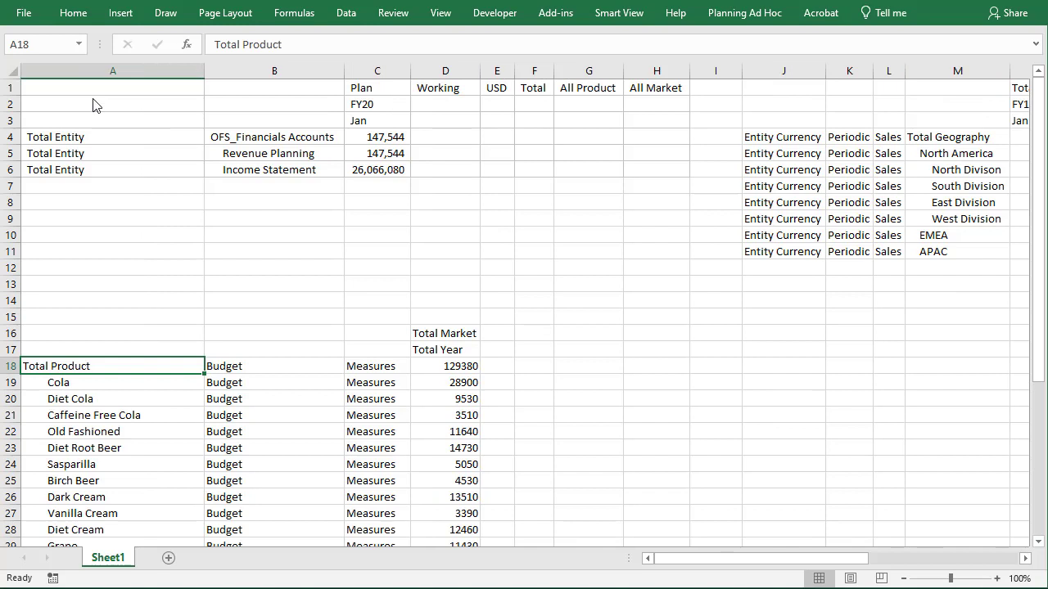
# Drill Total Entity through NA and US to Sales US, and keep only Sales US
pyautogui.doubleClick(119, 136)
pyautogui.doubleClick(145, 187)
pyautogui.doubleClick(175, 283)
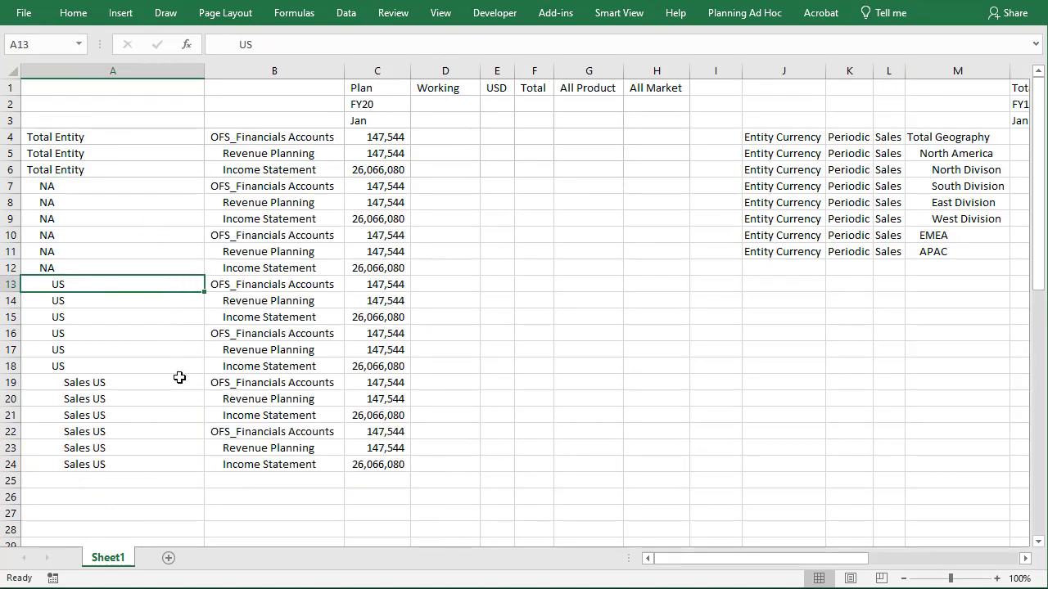
pyautogui.rightClick(181, 382)
pyautogui.click(115, 435)
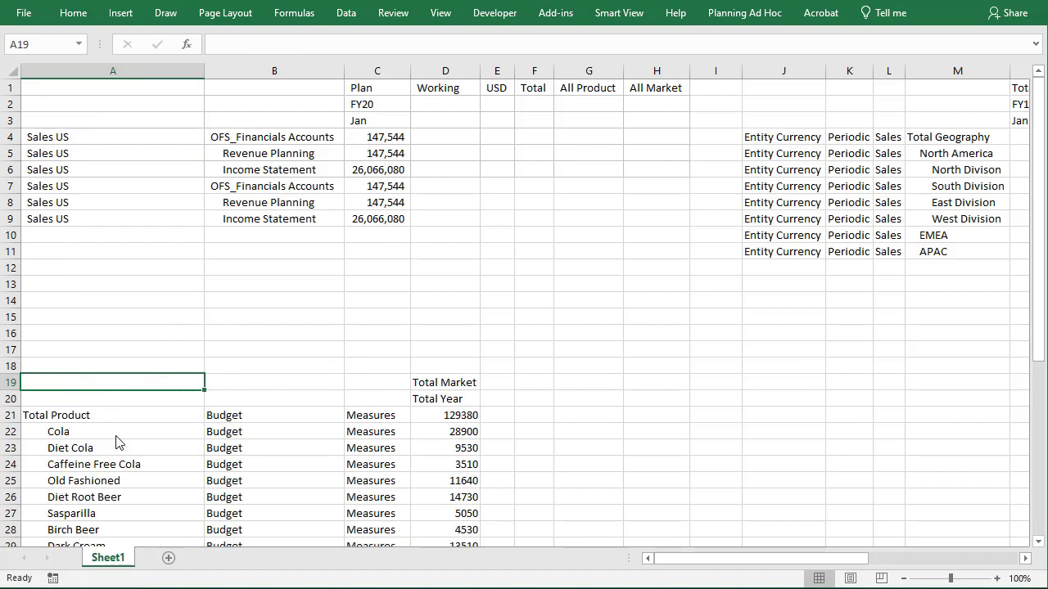
# Pivot Budget and Measures into the column headers and break All Product into its children
pyautogui.click(248, 416)
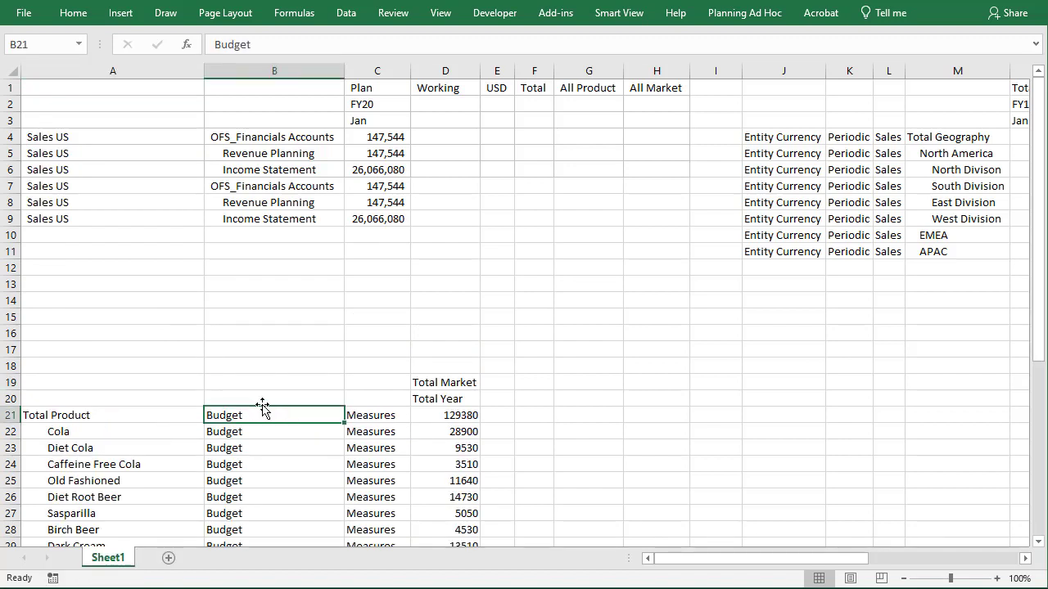
pyautogui.moveTo(263, 407); pyautogui.dragTo(364, 383)
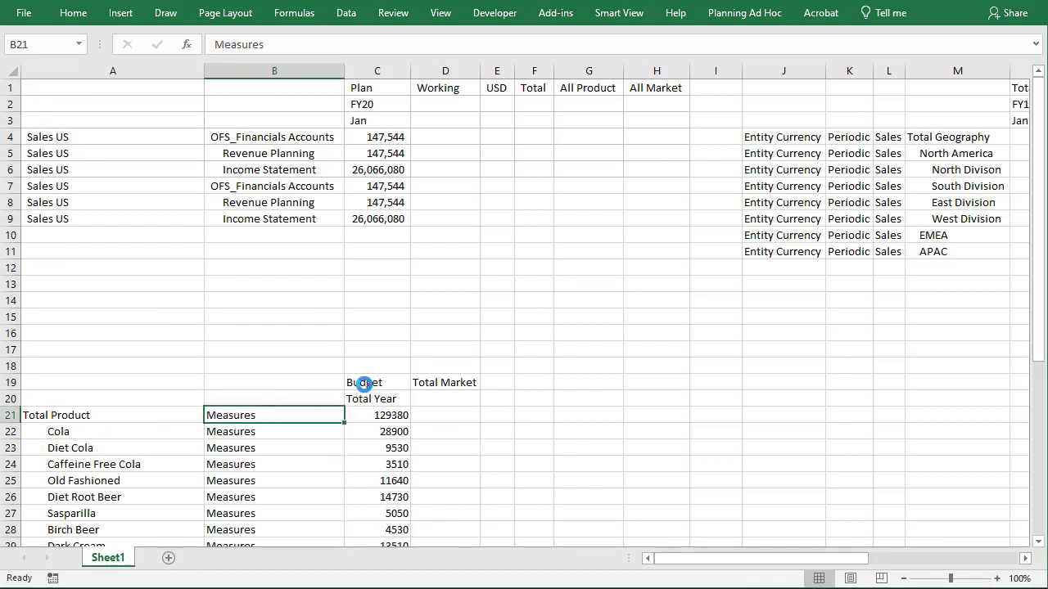
pyautogui.moveTo(320, 413); pyautogui.dragTo(484, 395)
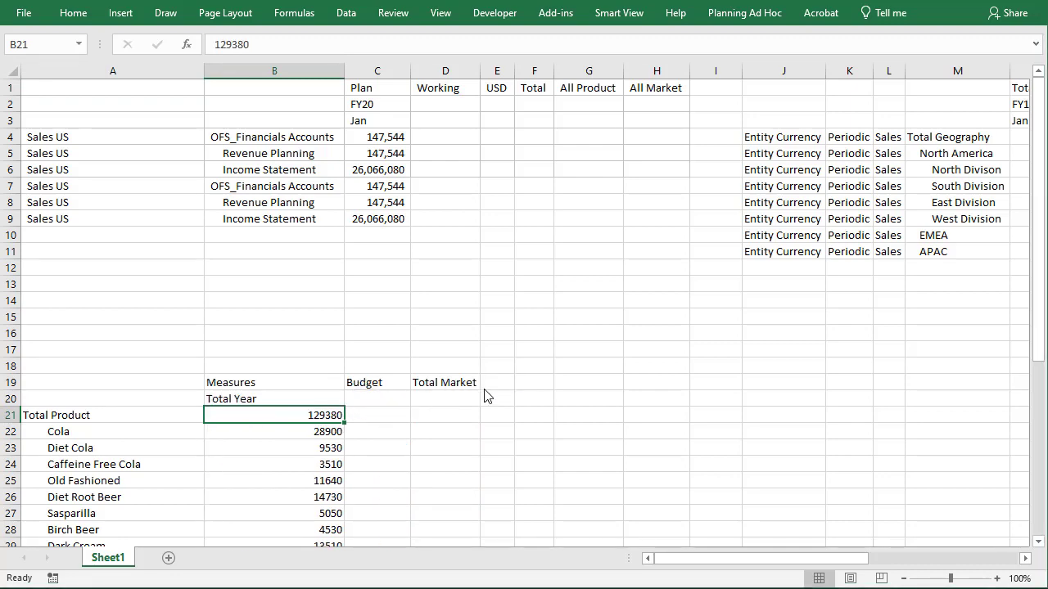
pyautogui.doubleClick(604, 88)
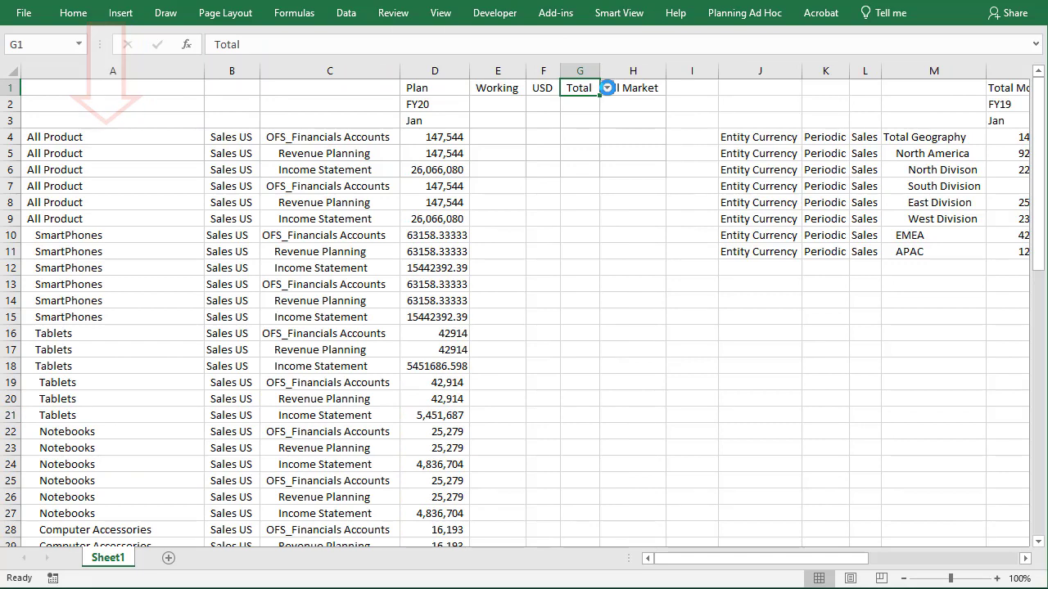
# Pivot the OFS_Financials accounts into columns and remove the Computer Accessories row
pyautogui.click(324, 139)
pyautogui.rightClick(324, 138)
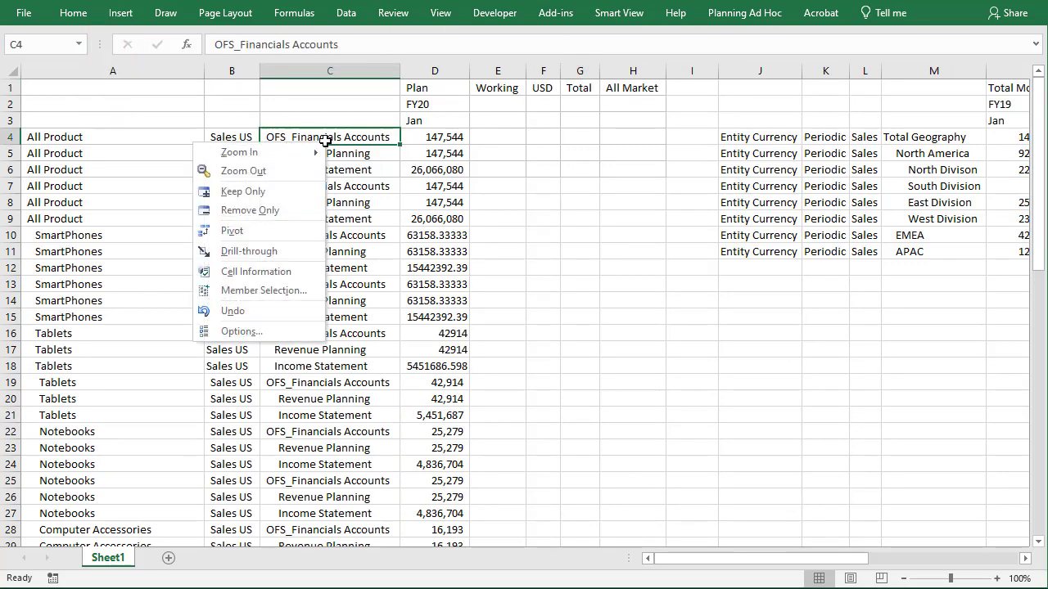
pyautogui.click(278, 233)
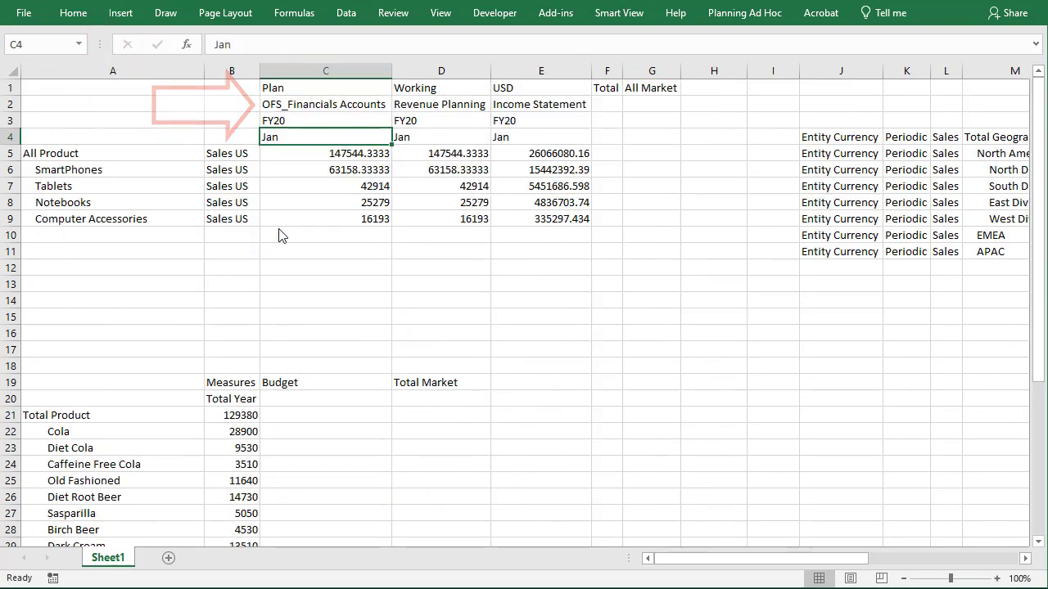
pyautogui.rightClick(175, 218)
pyautogui.click(139, 291)
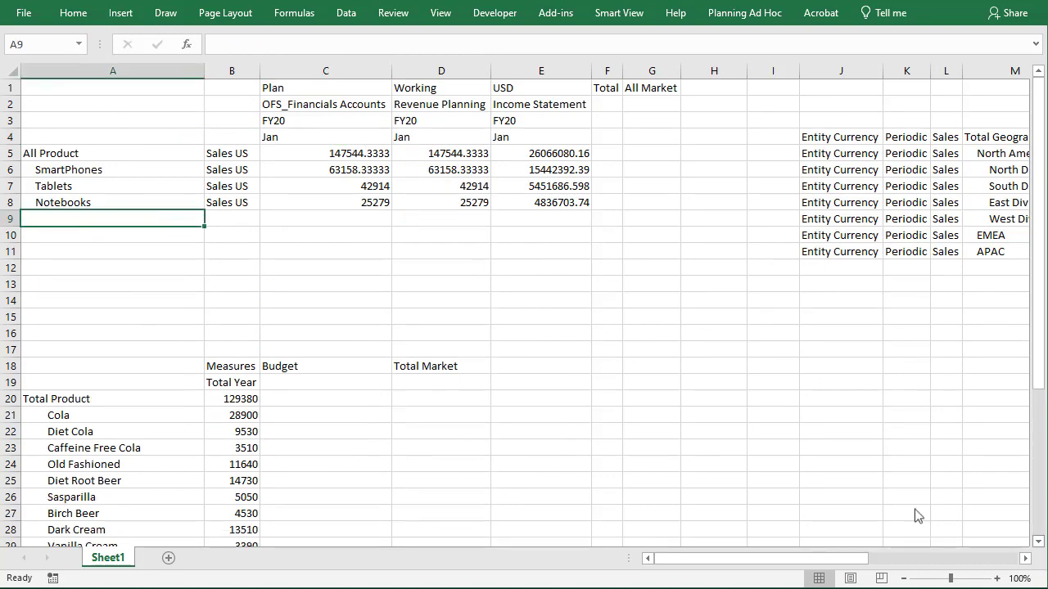
pyautogui.scroll(-5, 812, 426)
# Drill Total Year to quarters and Qtr1 to months, then remove Qtr2, Qtr3 and Qtr4
pyautogui.doubleClick(228, 121)
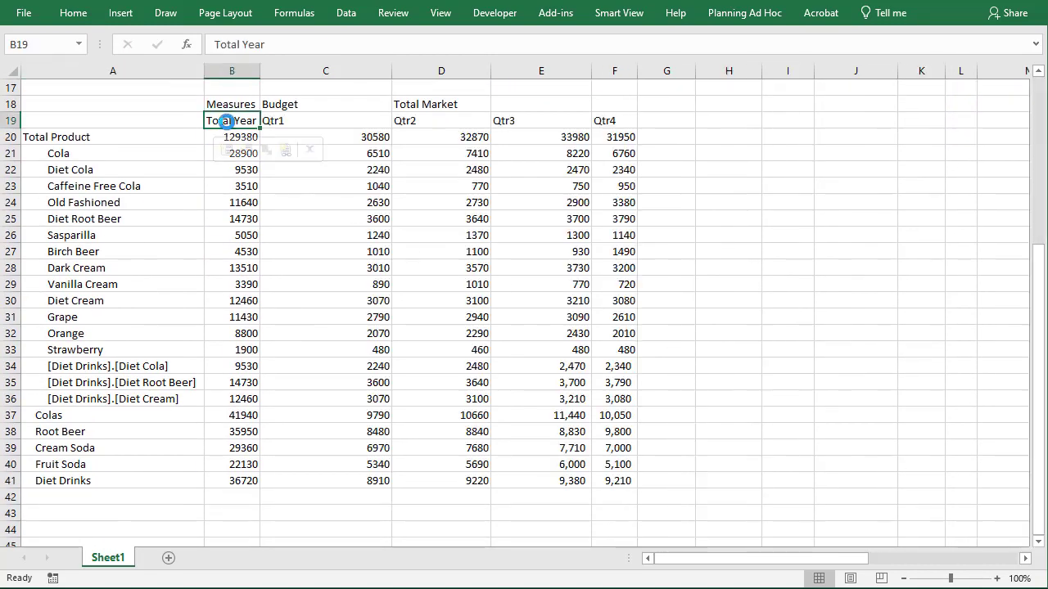
pyautogui.doubleClick(279, 121)
pyautogui.click(637, 121)
pyautogui.rightClick(636, 121)
pyautogui.click(612, 189)
pyautogui.rightClick(646, 121)
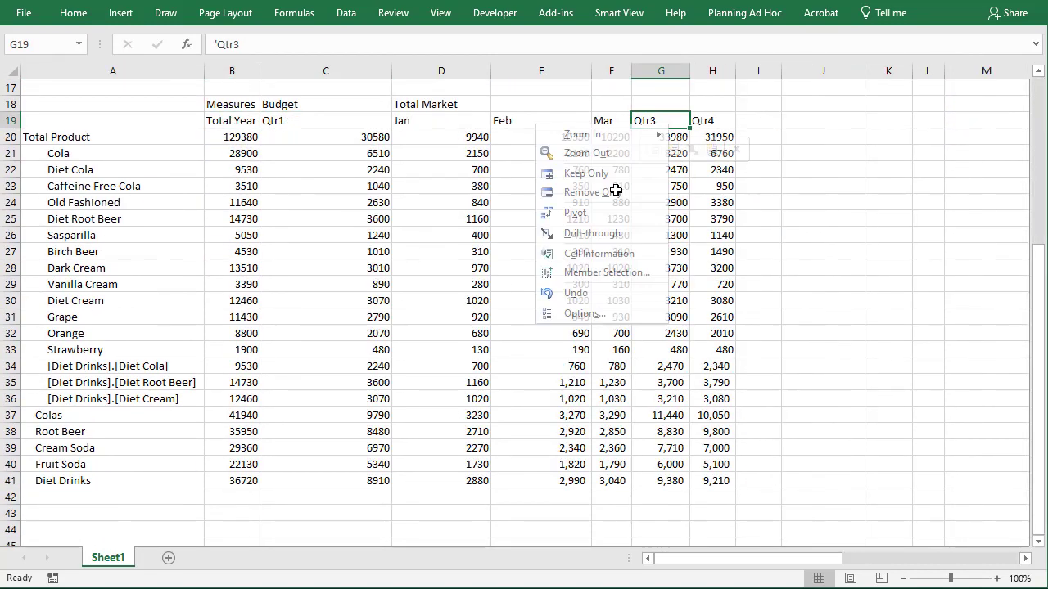
pyautogui.click(613, 188)
pyautogui.rightClick(668, 120)
pyautogui.click(593, 188)
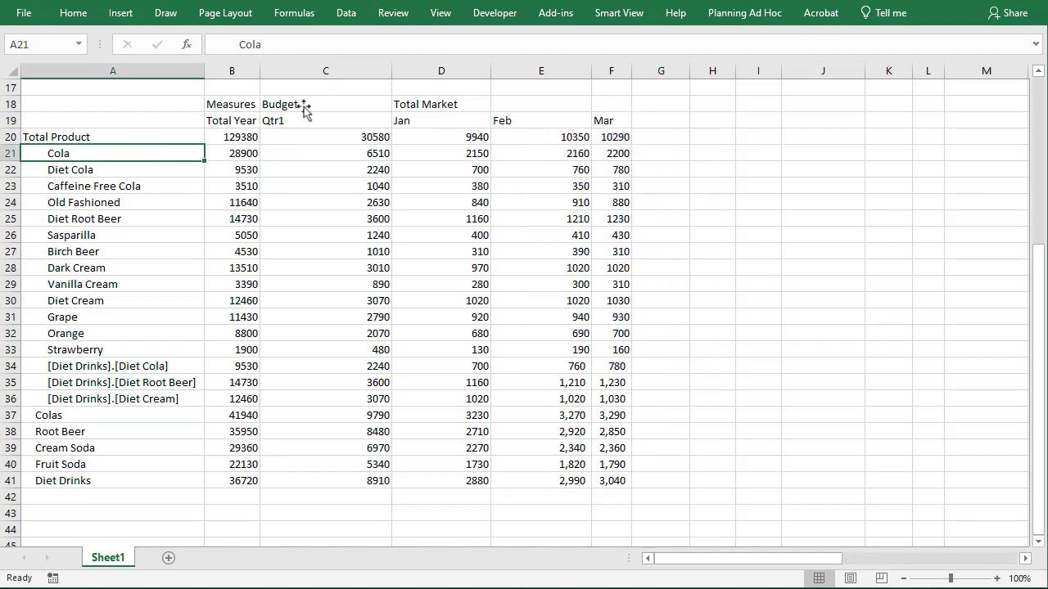
# Move Budget to rows, add Actual as a second scenario, and keep only the Colas rows
pyautogui.moveTo(313, 103); pyautogui.dragTo(87, 134)
pyautogui.write('Actual')
pyautogui.press('Return')
pyautogui.doubleClick(143, 137)
pyautogui.click(744, 12)
pyautogui.click(23, 39)
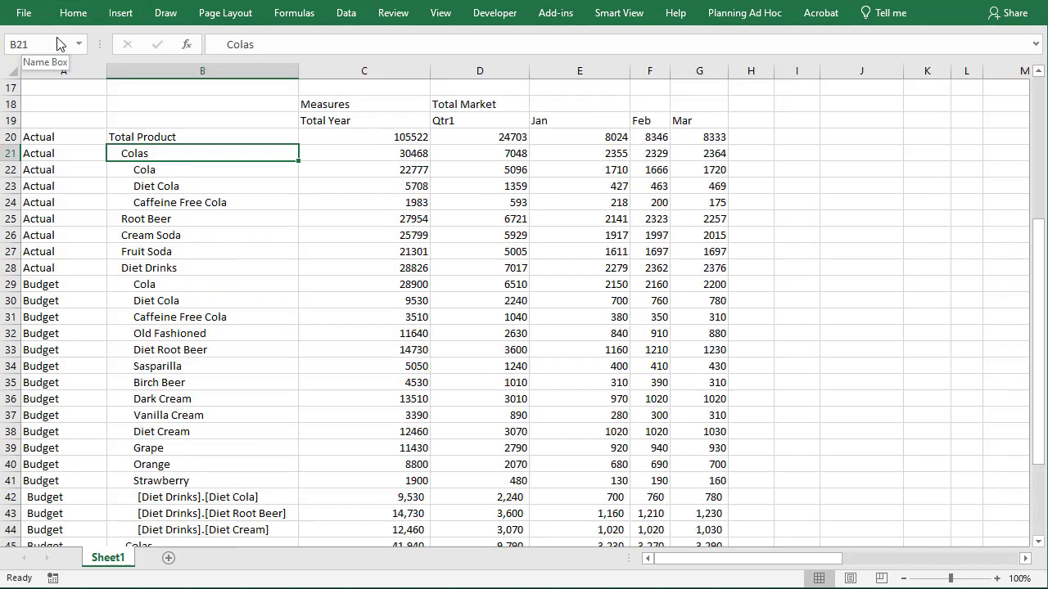
pyautogui.rightClick(255, 155)
pyautogui.click(217, 205)
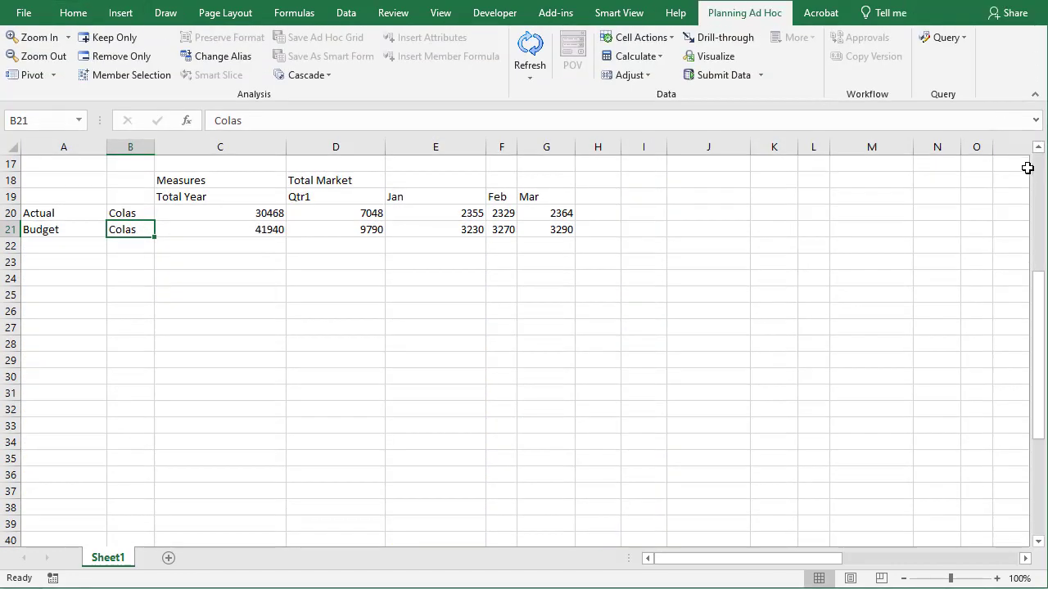
pyautogui.scroll(6, 1027, 168)
pyautogui.click(761, 76)
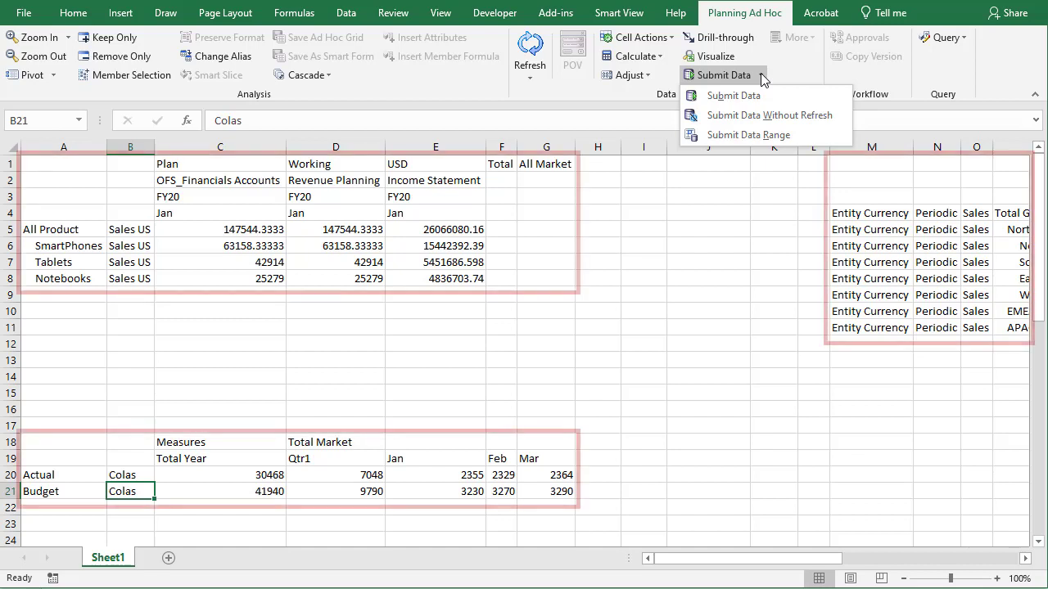
pyautogui.click(761, 76)
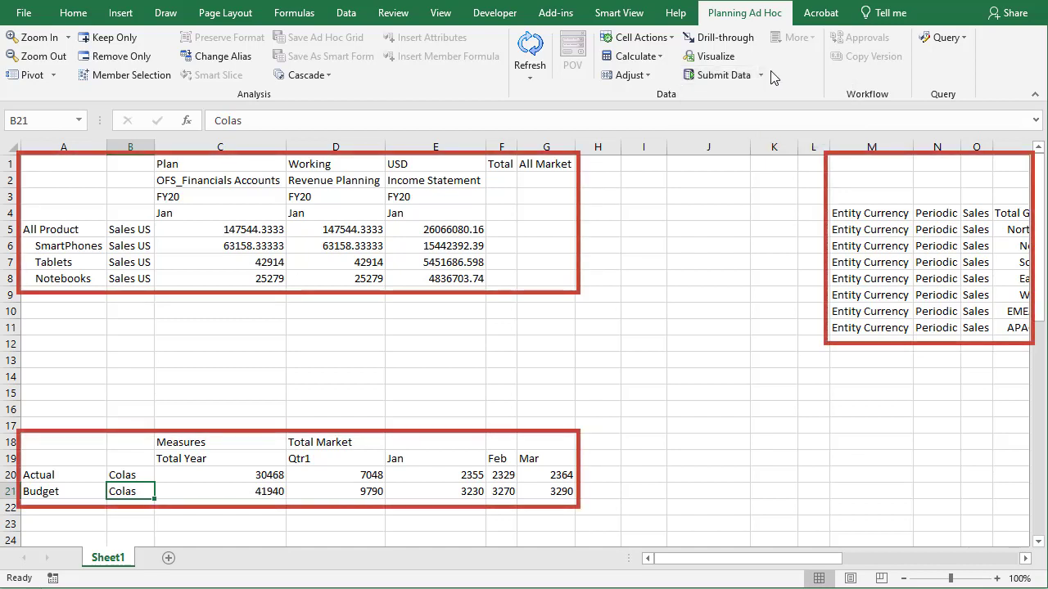